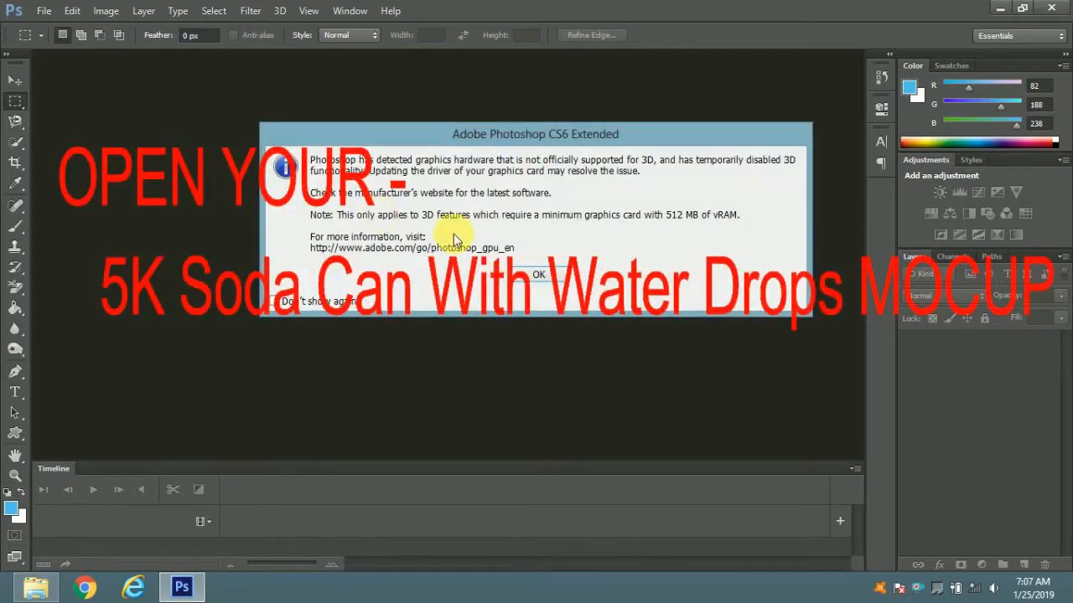
# Open Mockup.psd from the 5K Soda Can With Water Drops Mockup folder on drive E and open the Design (Edit This) smart object's contents.
pyautogui.click(514, 274)
pyautogui.hotkey('ctrl', 'o')
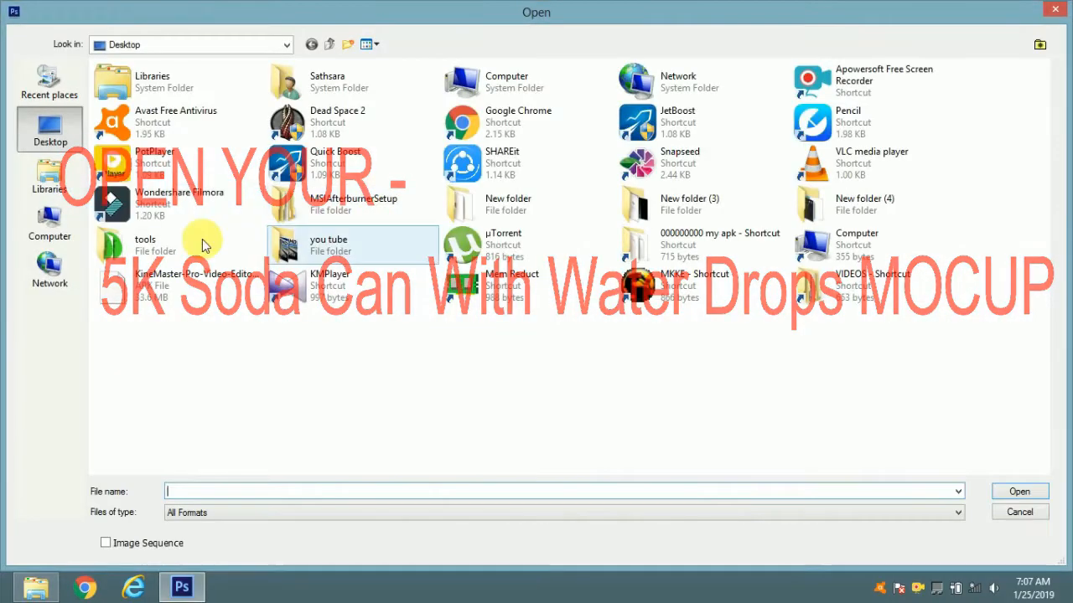
pyautogui.click(48, 225)
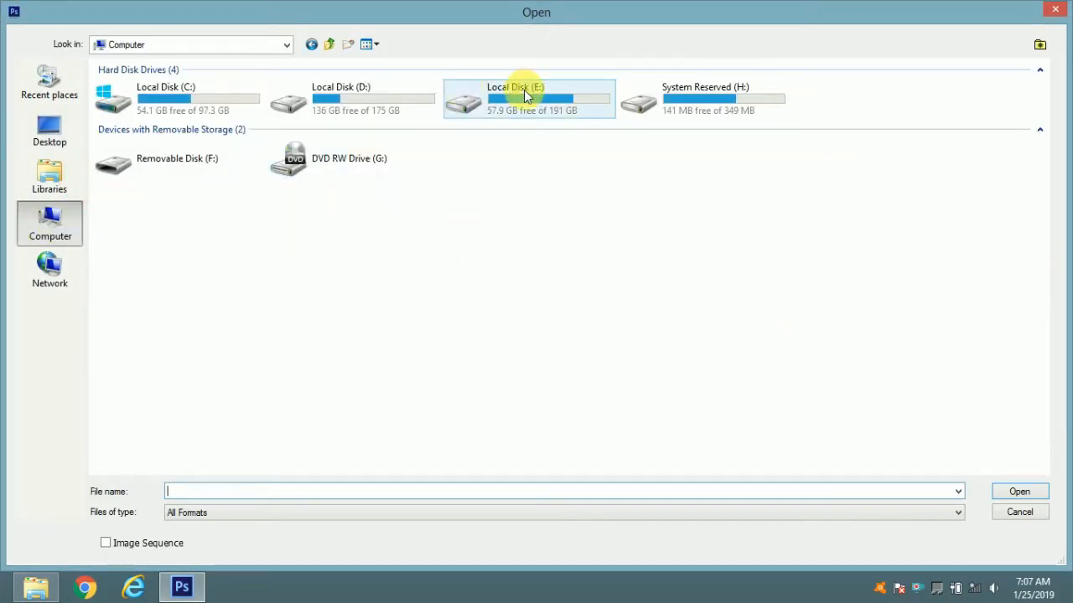
pyautogui.click(523, 90)
pyautogui.doubleClick(524, 90)
pyautogui.doubleClick(202, 276)
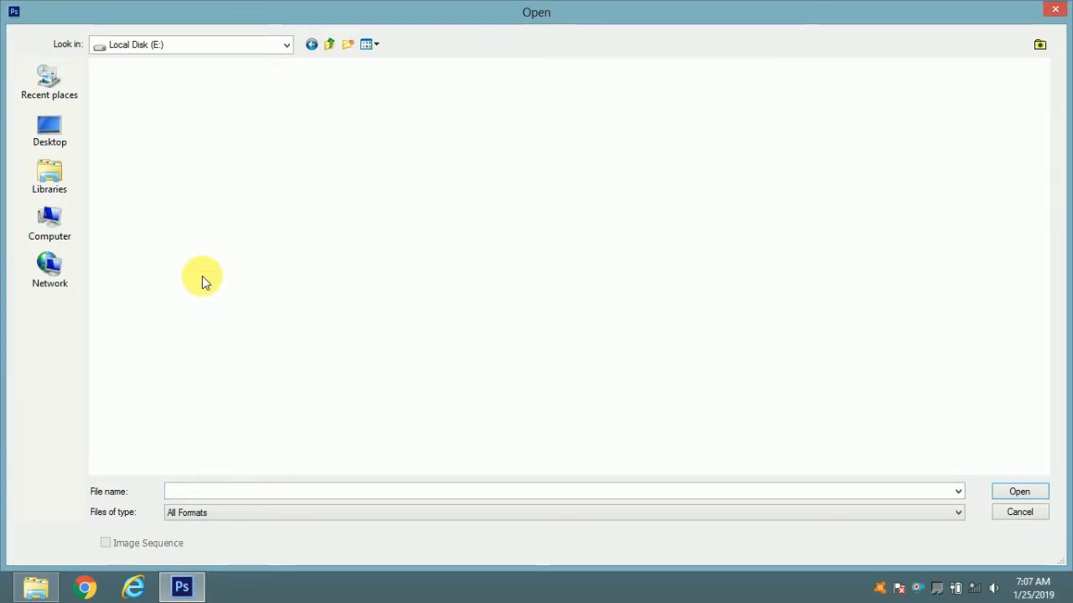
pyautogui.doubleClick(181, 85)
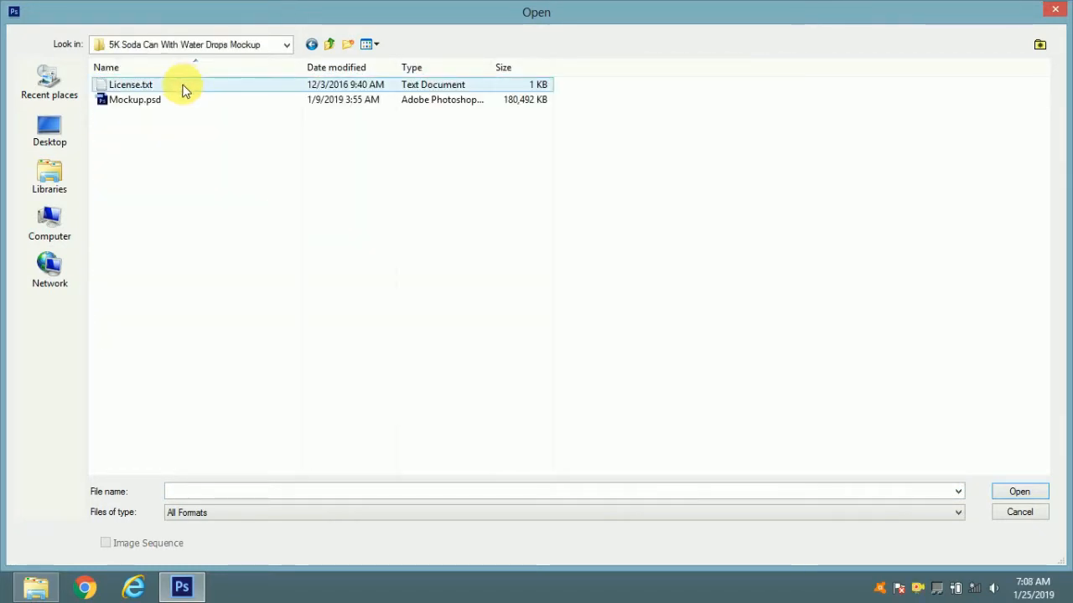
pyautogui.doubleClick(177, 99)
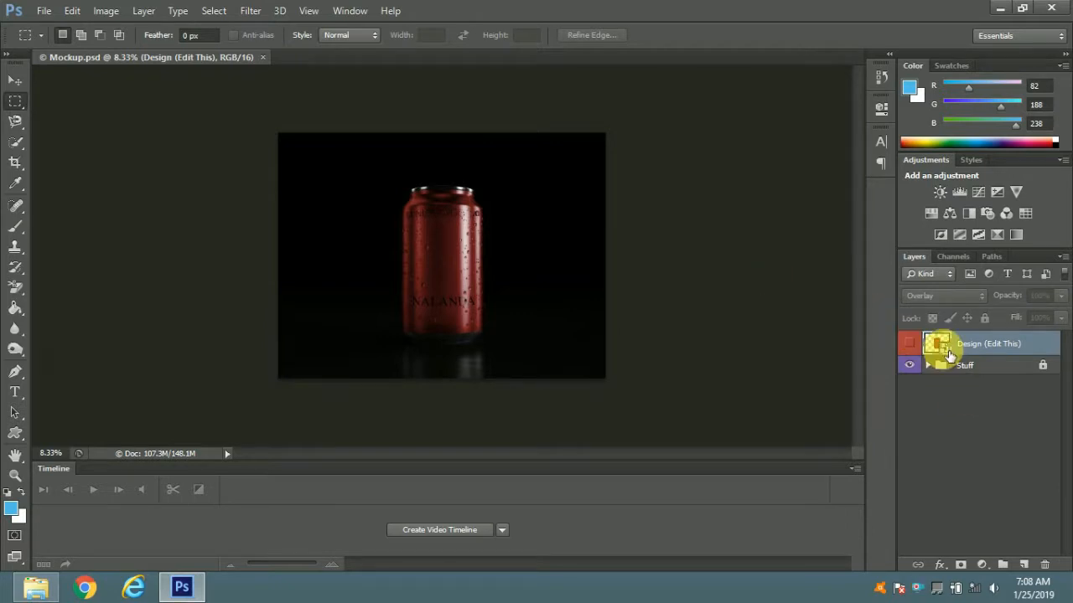
pyautogui.doubleClick(951, 351)
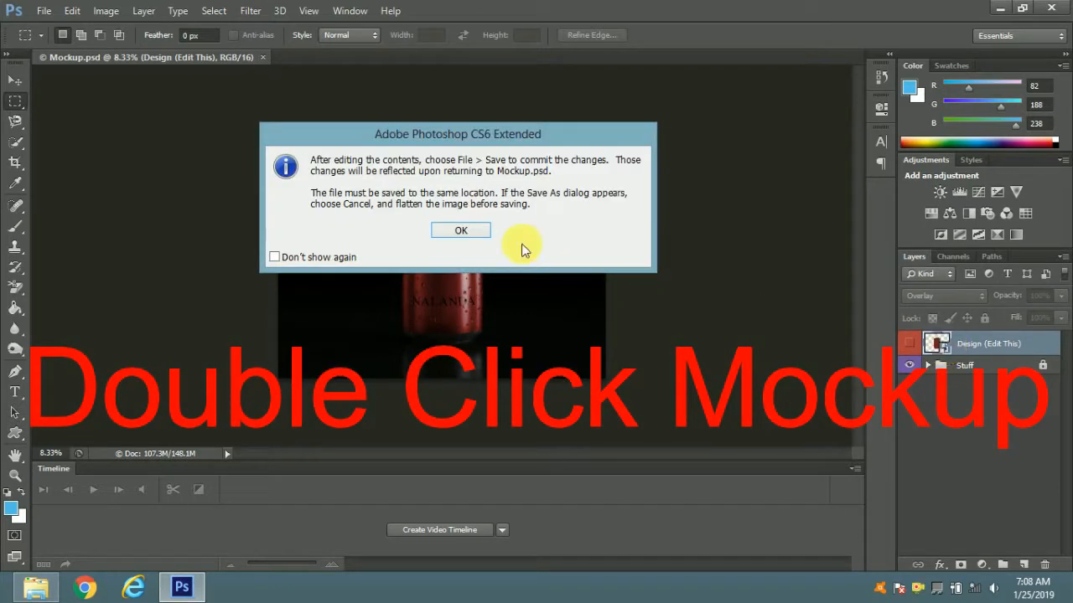
pyautogui.click(466, 232)
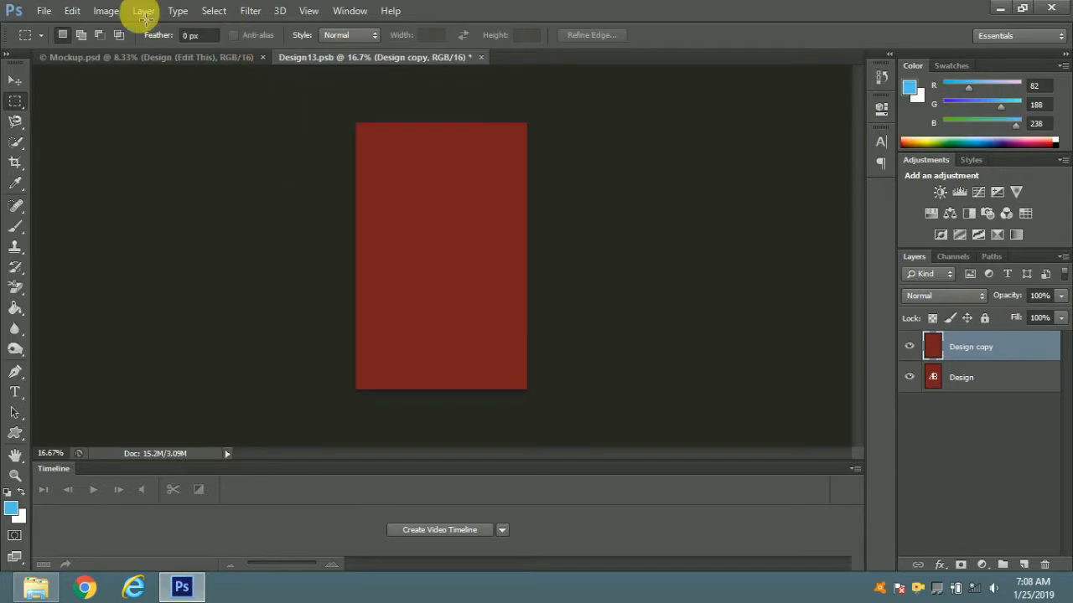
# Open the photoshop-1065296 Ps logo JPG from the you tube folder on the desktop.
pyautogui.click(43, 10)
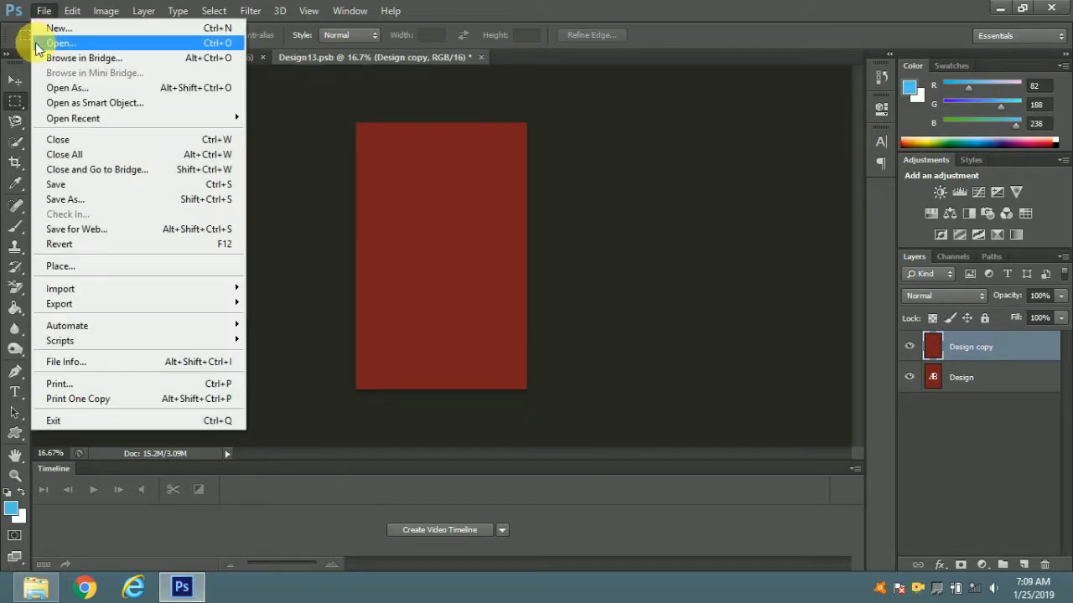
pyautogui.click(38, 43)
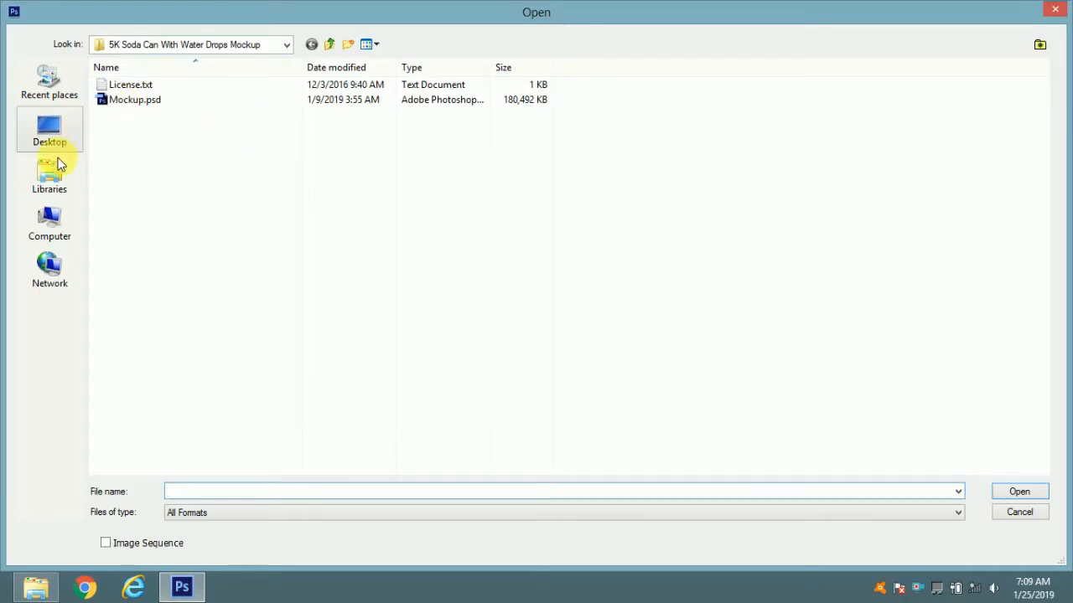
pyautogui.click(50, 132)
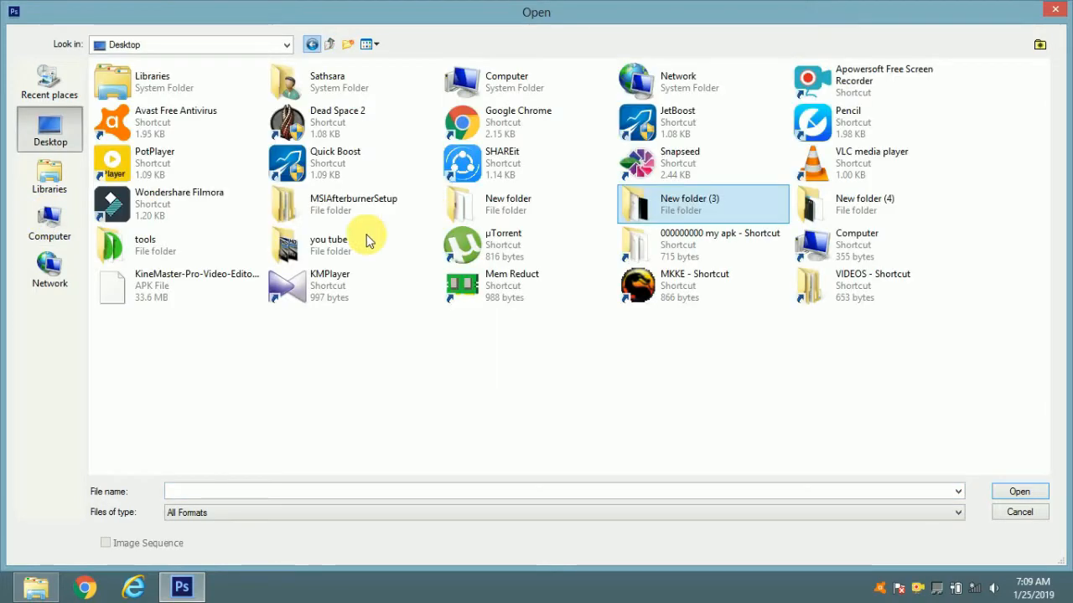
pyautogui.doubleClick(349, 241)
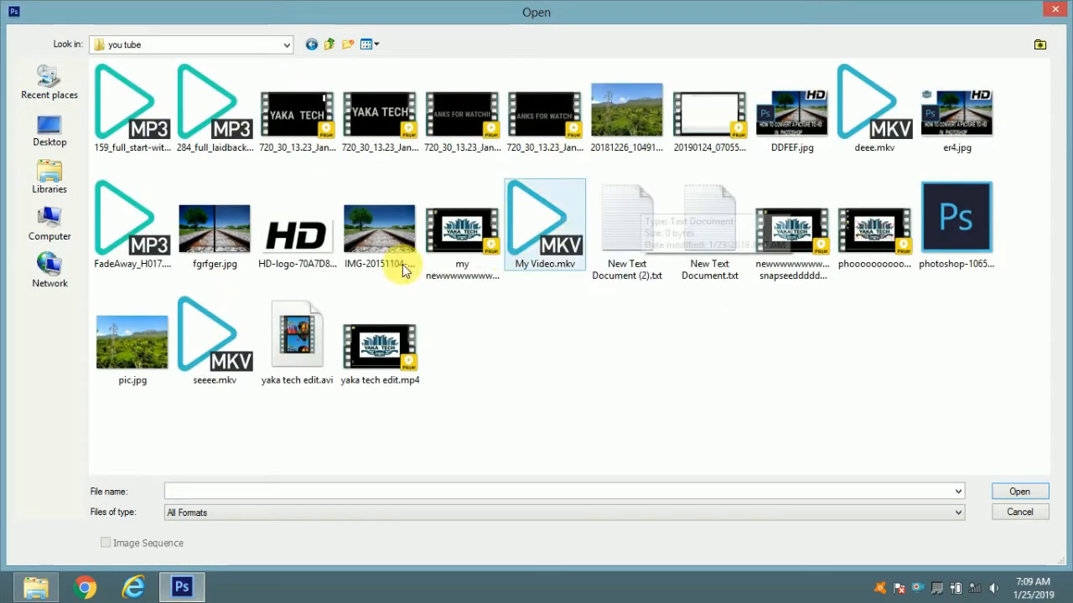
pyautogui.click(981, 220)
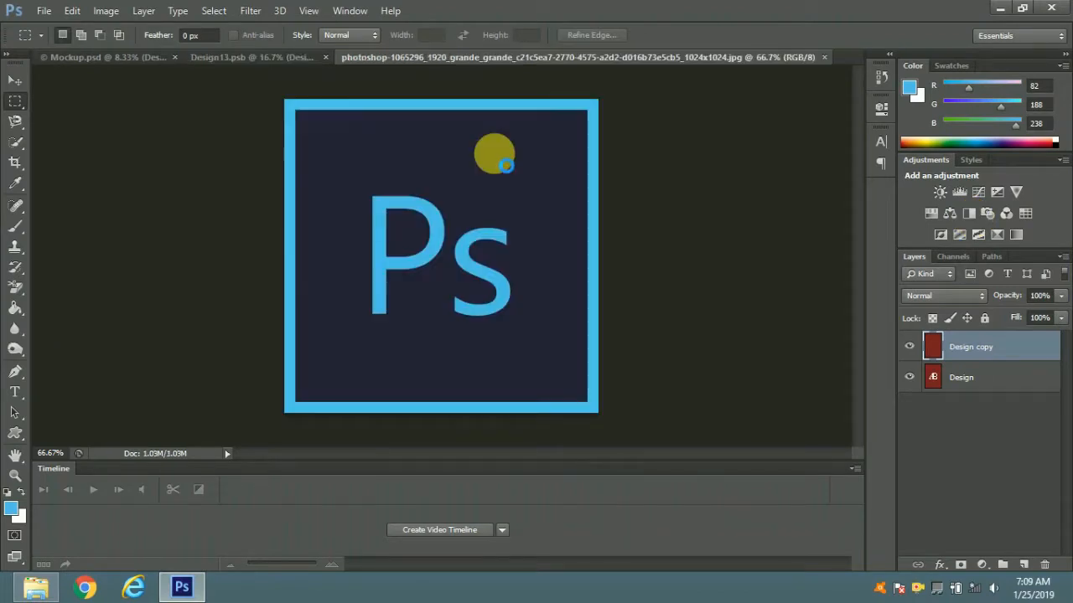
# Fill the Design copy layer of Design13.psb with blue, RGB 75, 164, 206.
pyautogui.click(217, 54)
pyautogui.click(16, 84)
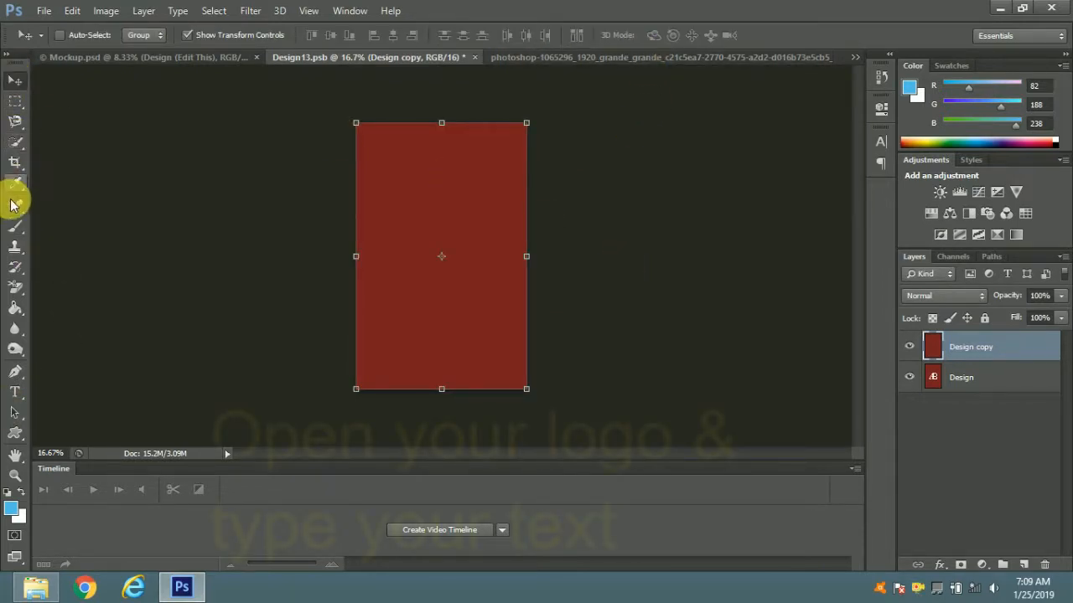
pyautogui.click(16, 309)
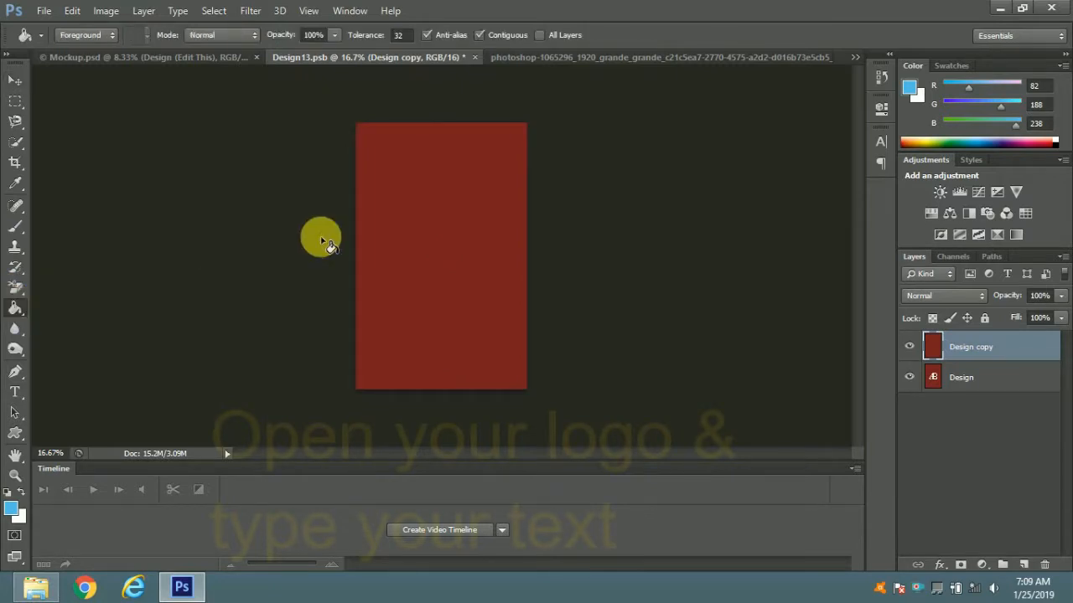
pyautogui.click(10, 512)
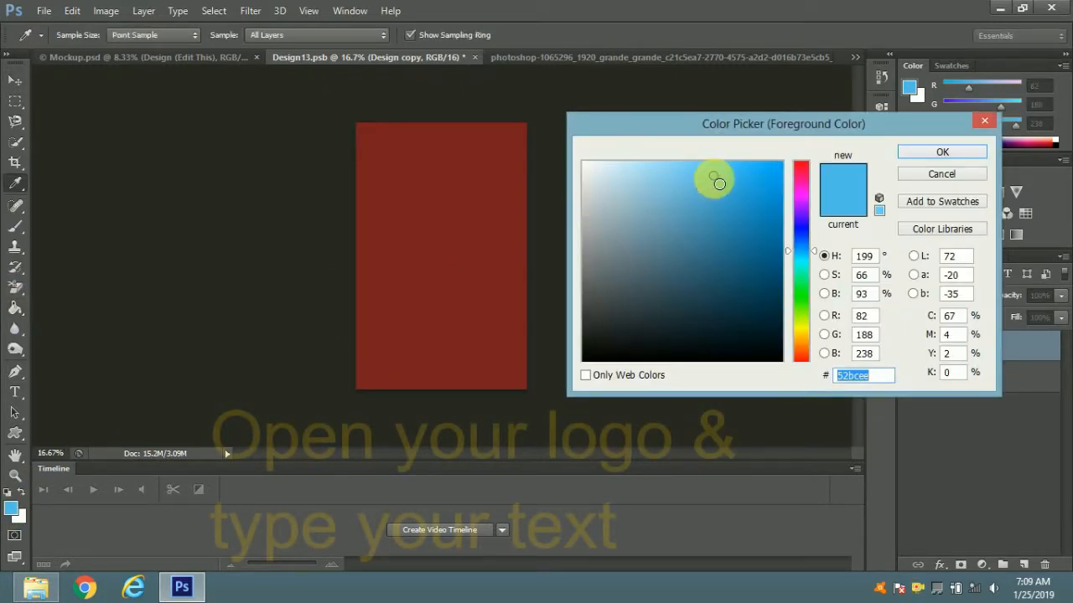
pyautogui.moveTo(719, 184)
pyautogui.mouseDown()
pyautogui.moveTo(716, 211)
pyautogui.moveTo(709, 200)
pyautogui.mouseUp()
pyautogui.click(922, 156)
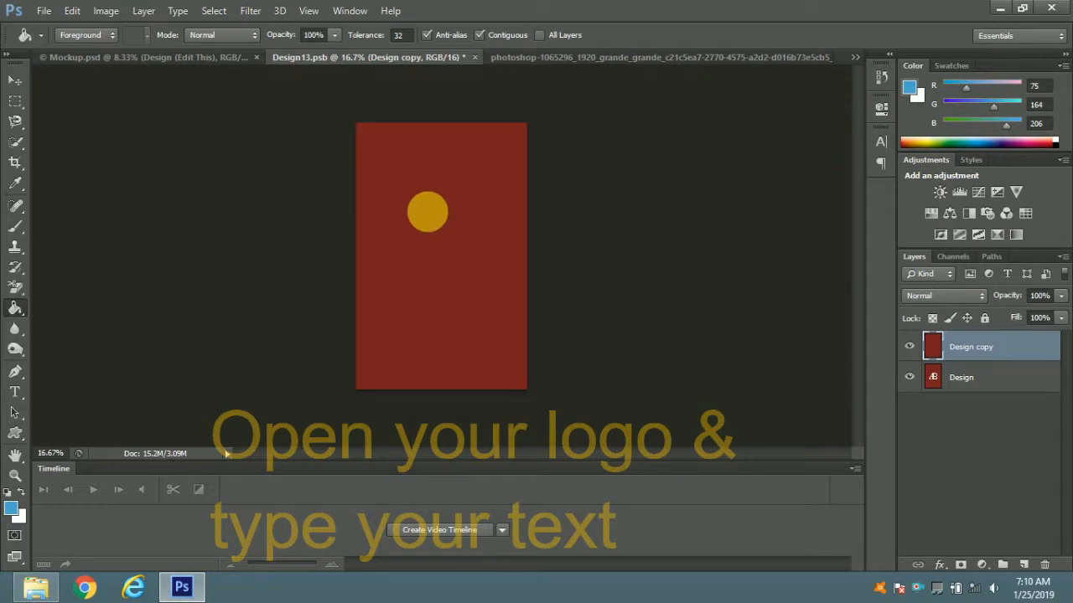
pyautogui.click(470, 252)
# Copy the Ps logo image into Design13.psb as a new layer, accepting the depth conversion, and minimize the logo's window.
pyautogui.click(636, 60)
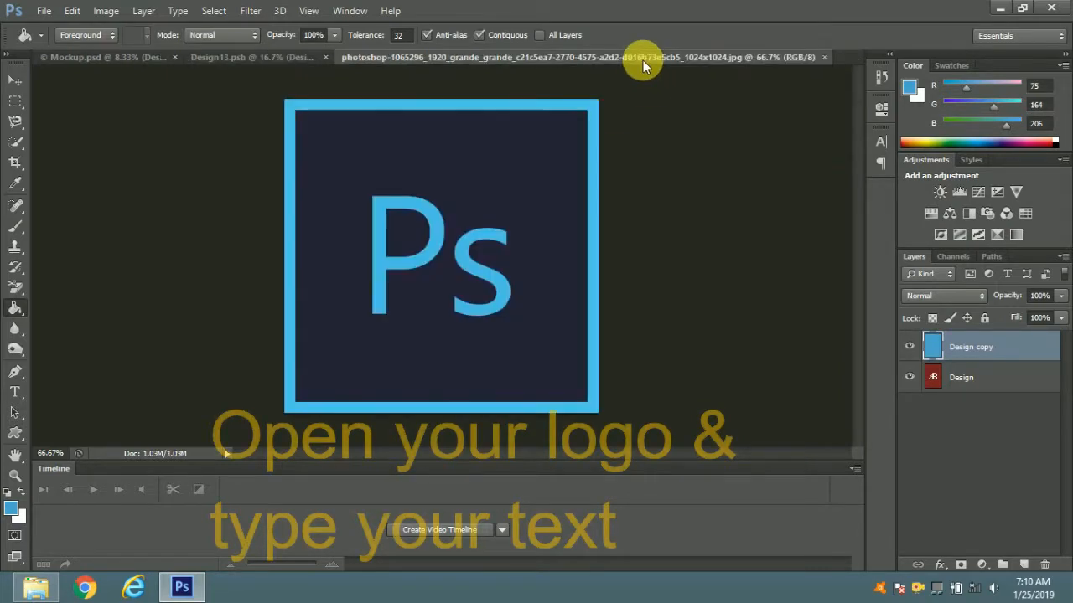
pyautogui.moveTo(577, 53); pyautogui.dragTo(739, 97)
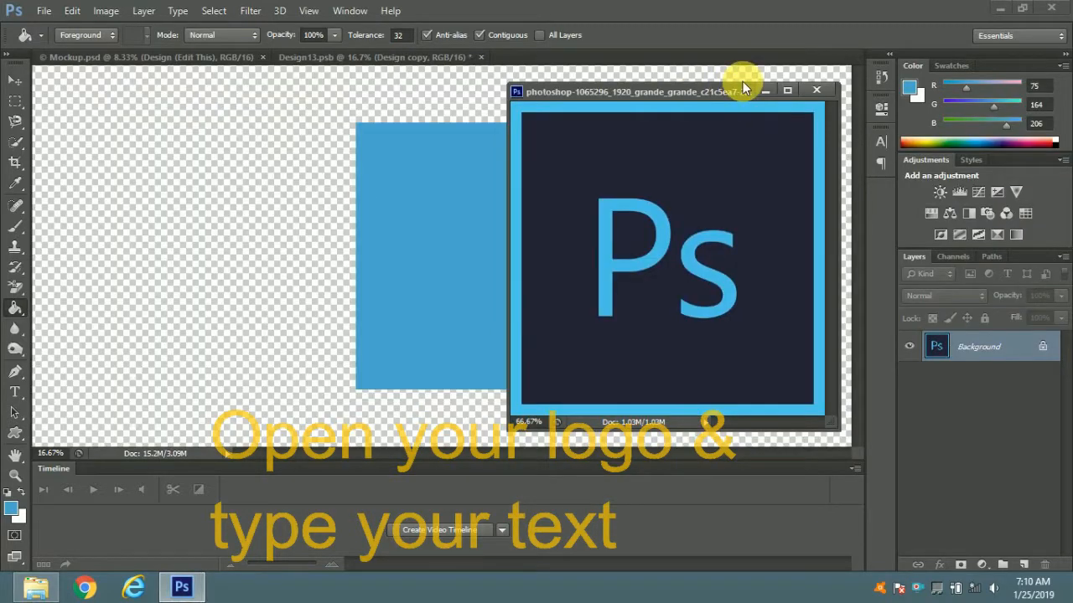
pyautogui.click(14, 80)
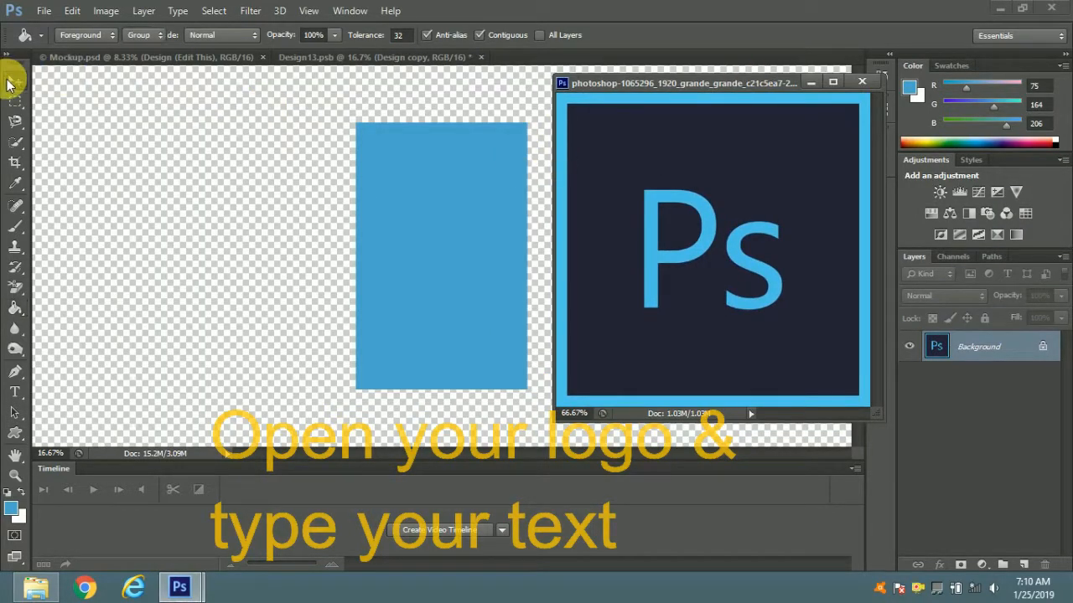
pyautogui.click(721, 216)
pyautogui.moveTo(756, 169)
pyautogui.mouseDown()
pyautogui.moveTo(676, 285)
pyautogui.moveTo(457, 250)
pyautogui.mouseUp()
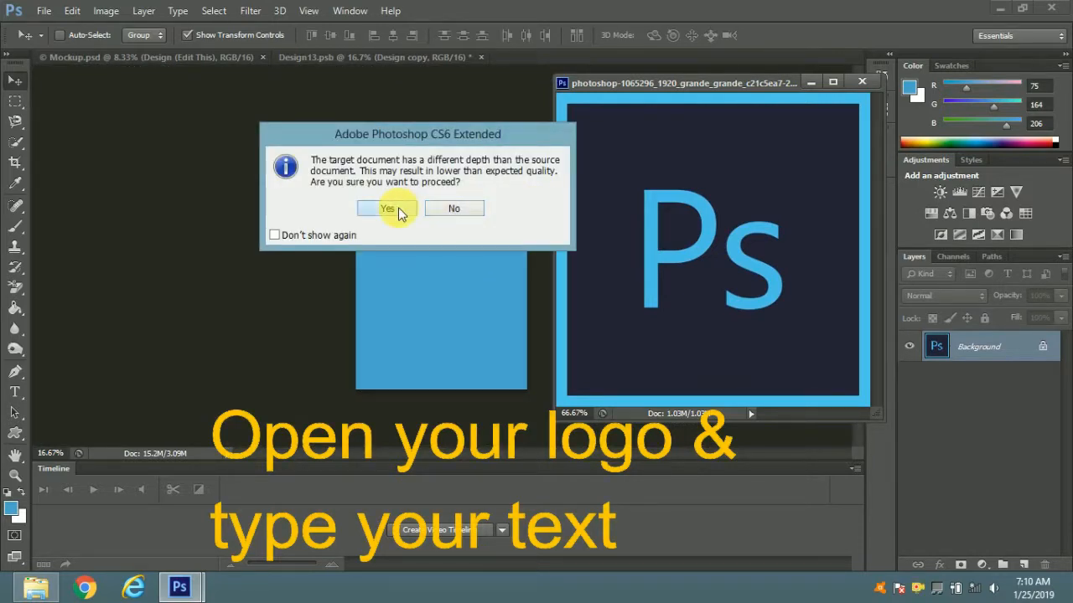
pyautogui.click(394, 209)
pyautogui.click(808, 83)
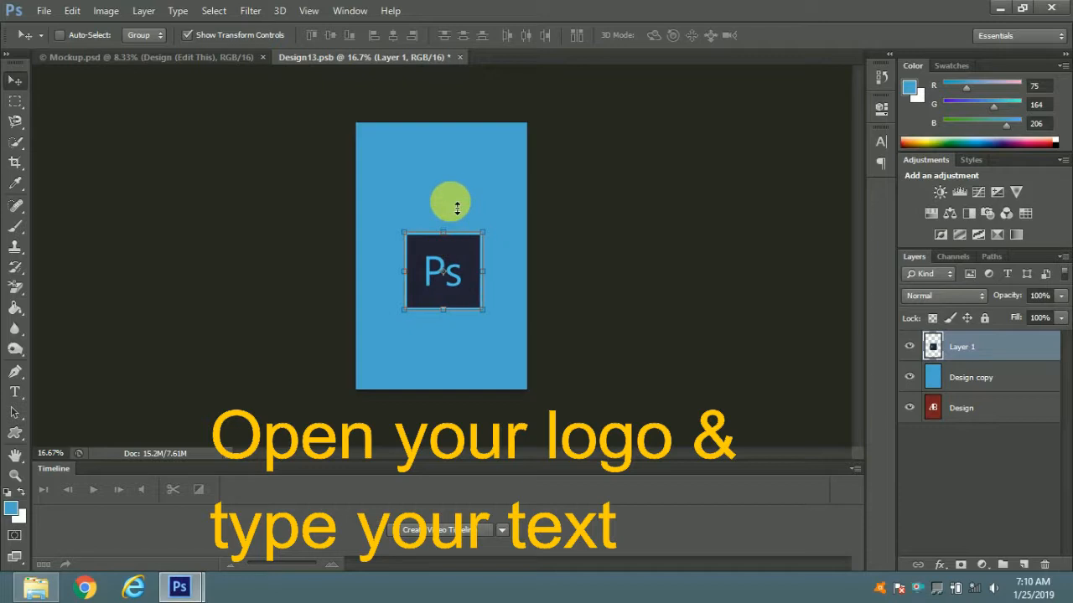
# Move the Ps logo to the upper half of the blue design and enlarge it to about 165% width, centred horizontally.
pyautogui.moveTo(448, 232); pyautogui.dragTo(498, 209)
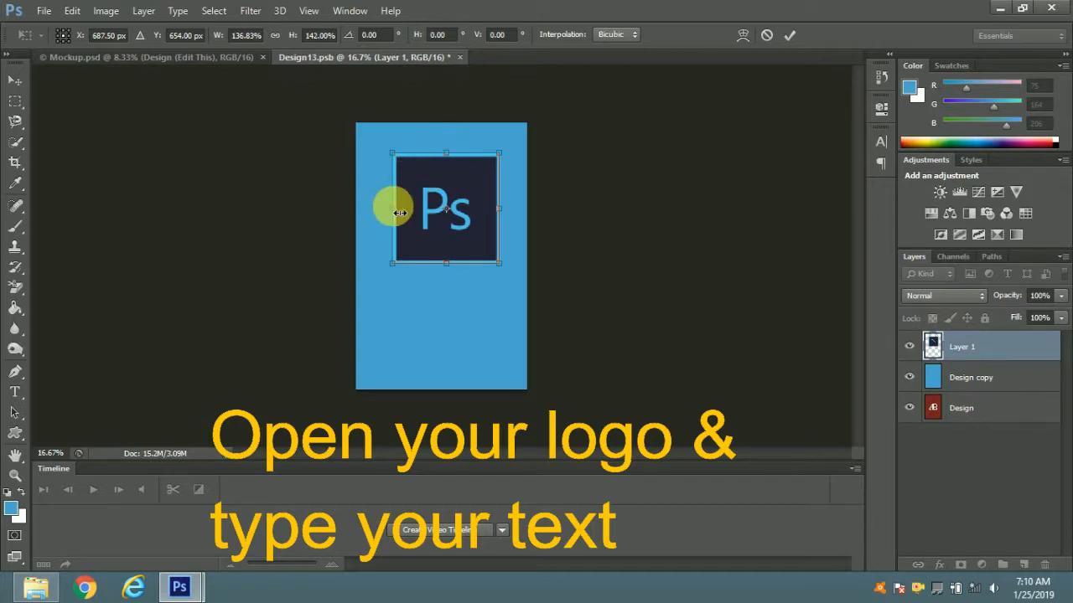
pyautogui.moveTo(398, 214); pyautogui.dragTo(383, 211)
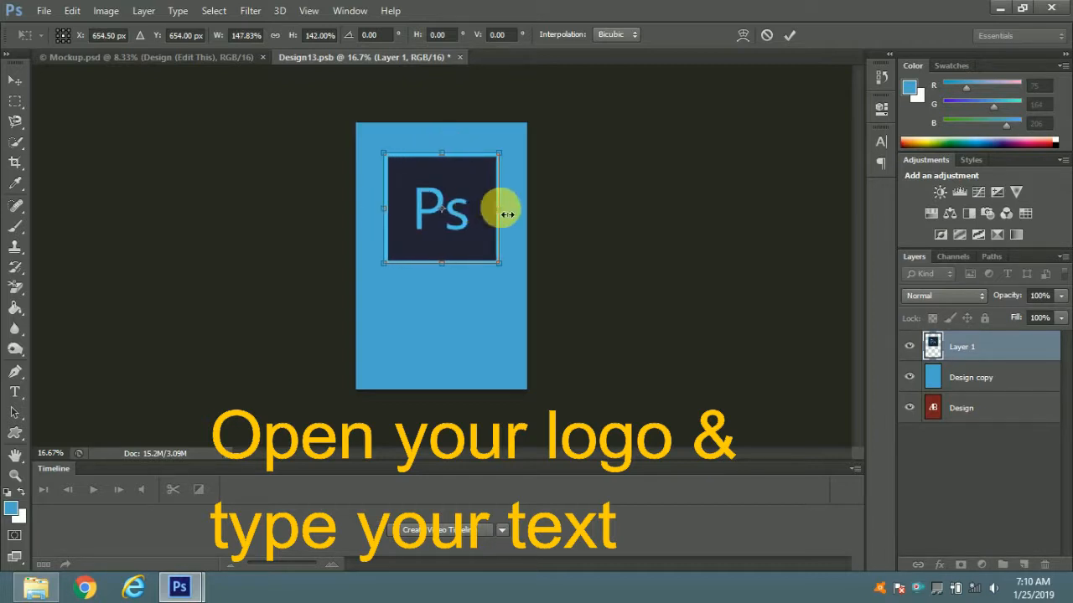
pyautogui.moveTo(499, 211); pyautogui.dragTo(514, 216)
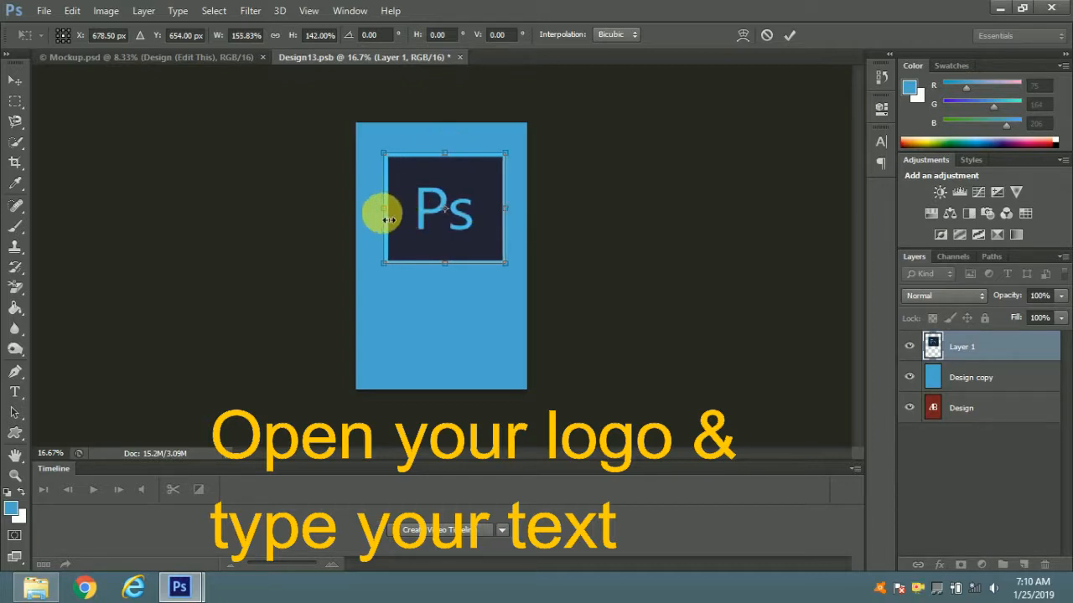
pyautogui.moveTo(388, 220); pyautogui.dragTo(381, 220)
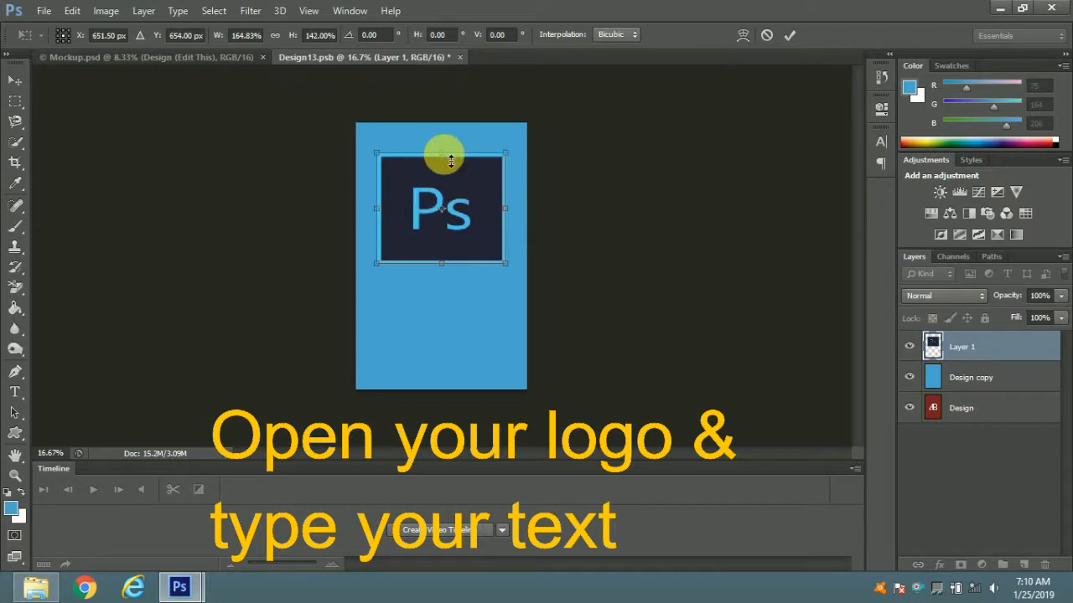
pyautogui.moveTo(451, 161); pyautogui.dragTo(444, 147)
pyautogui.click(792, 34)
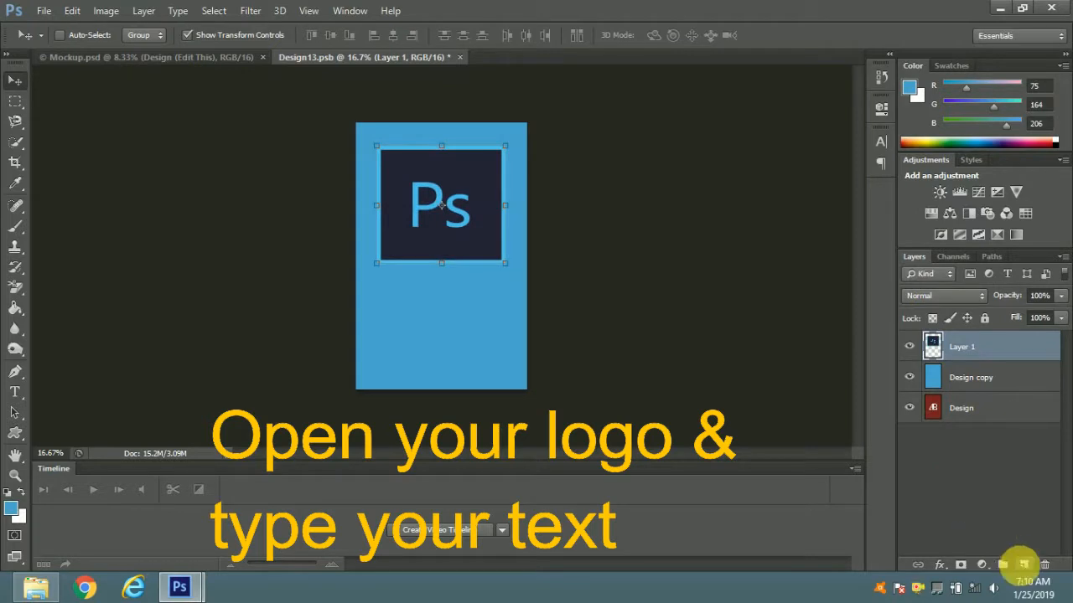
# Add a new layer and draw a paragraph text box below the Ps logo, about as wide as the logo.
pyautogui.click(1024, 565)
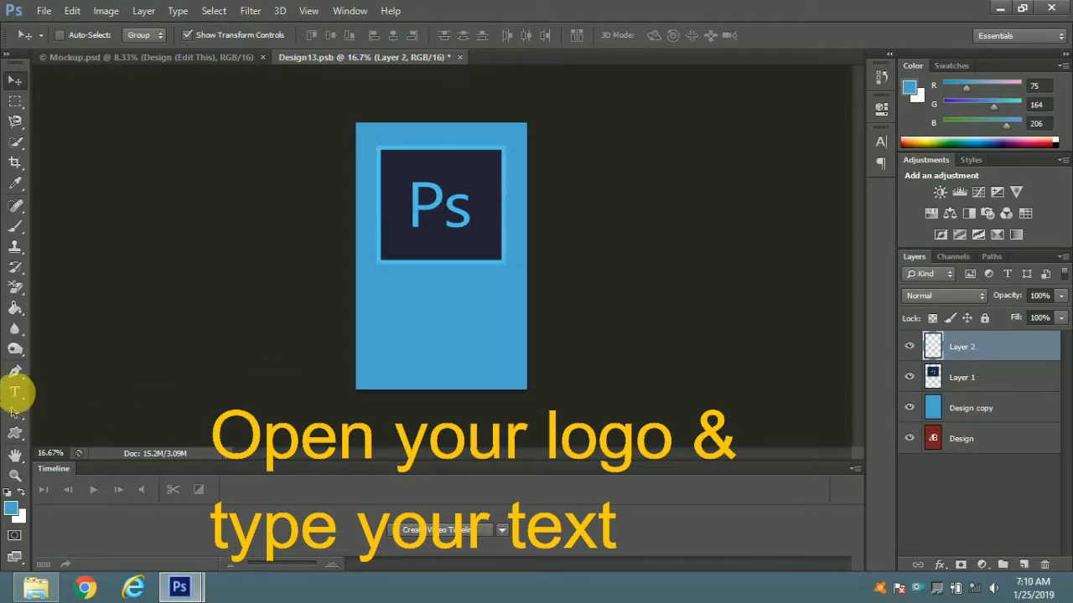
pyautogui.click(14, 401)
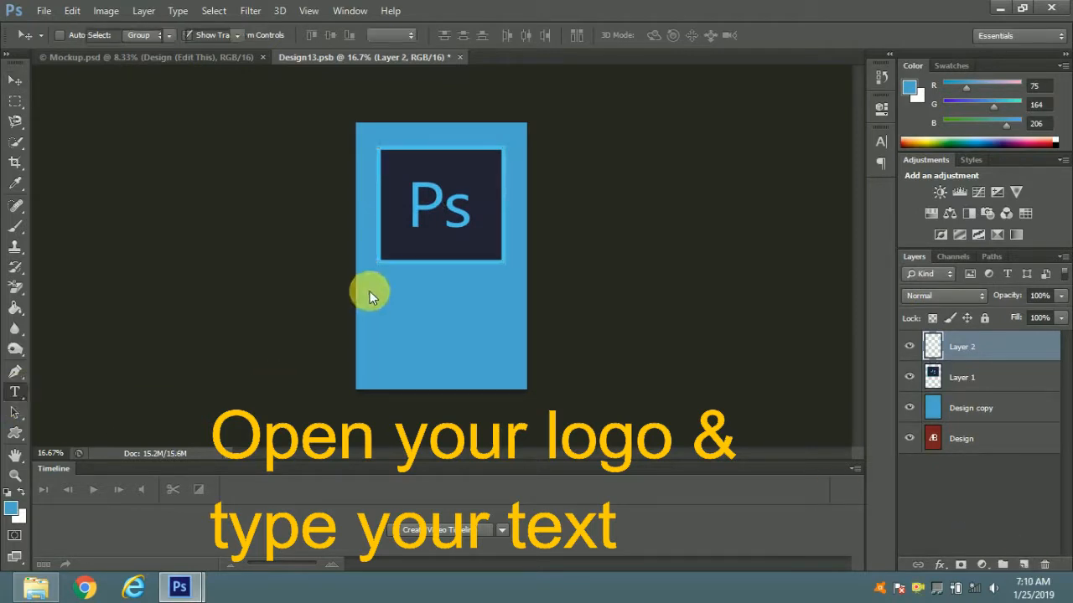
pyautogui.moveTo(408, 294); pyautogui.dragTo(496, 326)
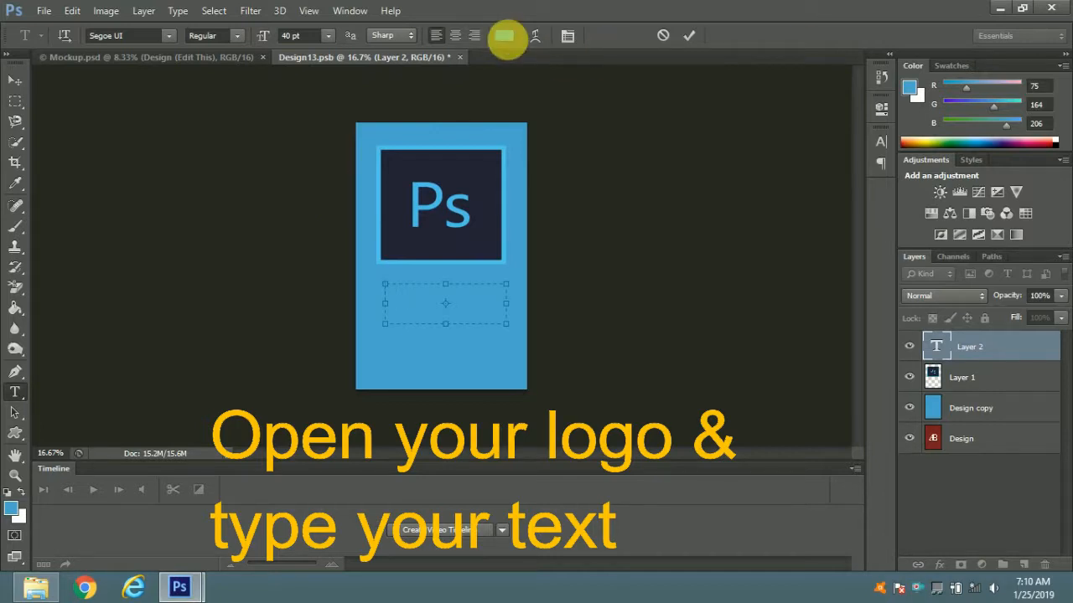
# Set the text colour to black, 000000.
pyautogui.click(504, 35)
pyautogui.click(804, 373)
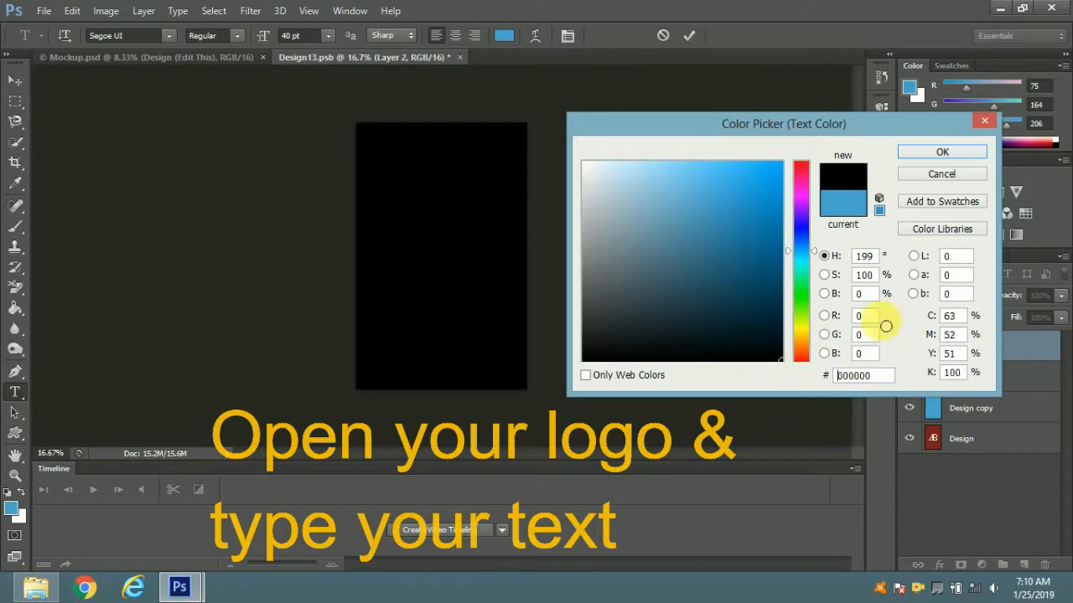
pyautogui.click(908, 155)
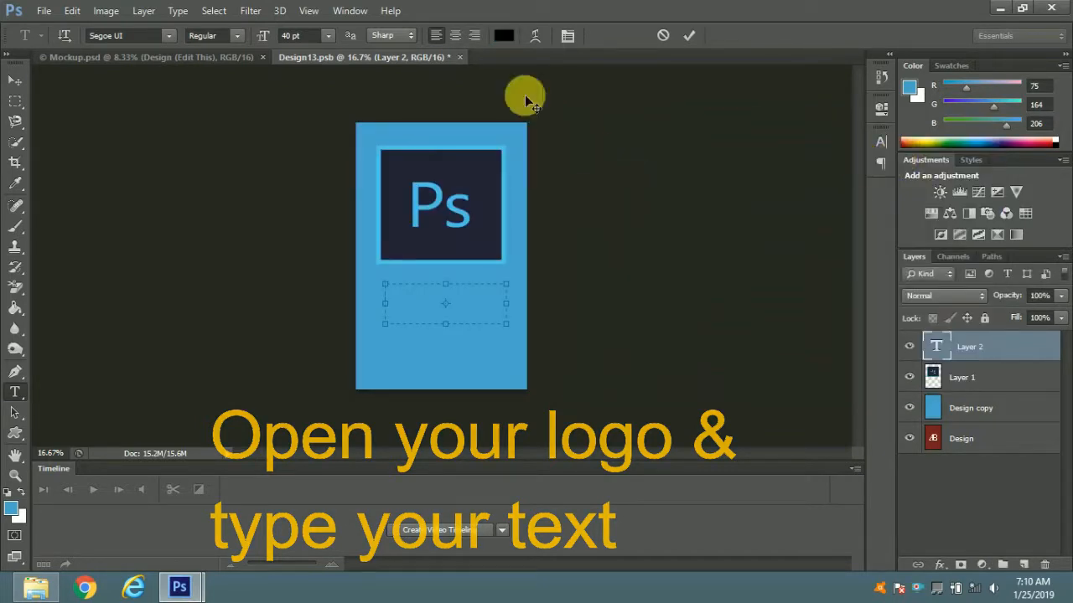
# Set the text colour to dark blue, 00247e, and enter "100%" in the text box.
pyautogui.click(502, 35)
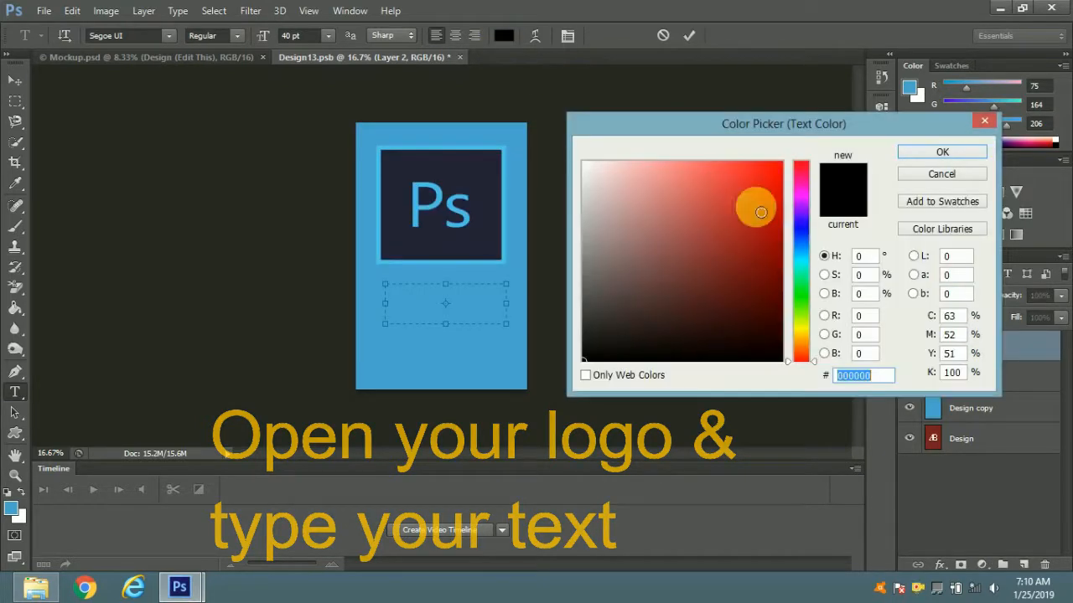
pyautogui.click(802, 237)
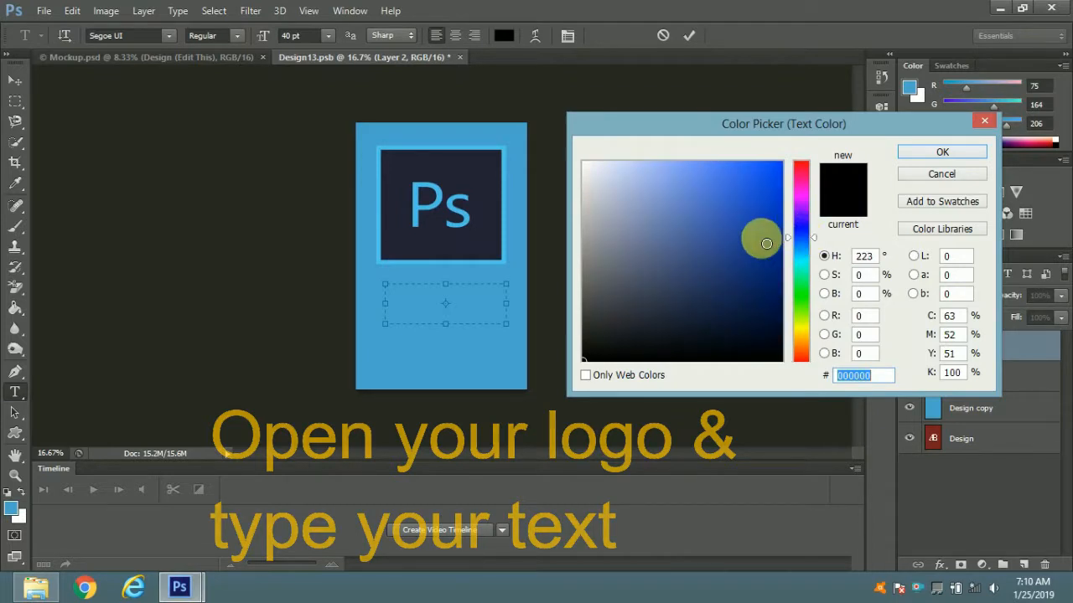
pyautogui.moveTo(754, 241)
pyautogui.mouseDown()
pyautogui.moveTo(744, 255)
pyautogui.moveTo(771, 228)
pyautogui.moveTo(782, 280)
pyautogui.moveTo(793, 268)
pyautogui.moveTo(781, 263)
pyautogui.mouseUp()
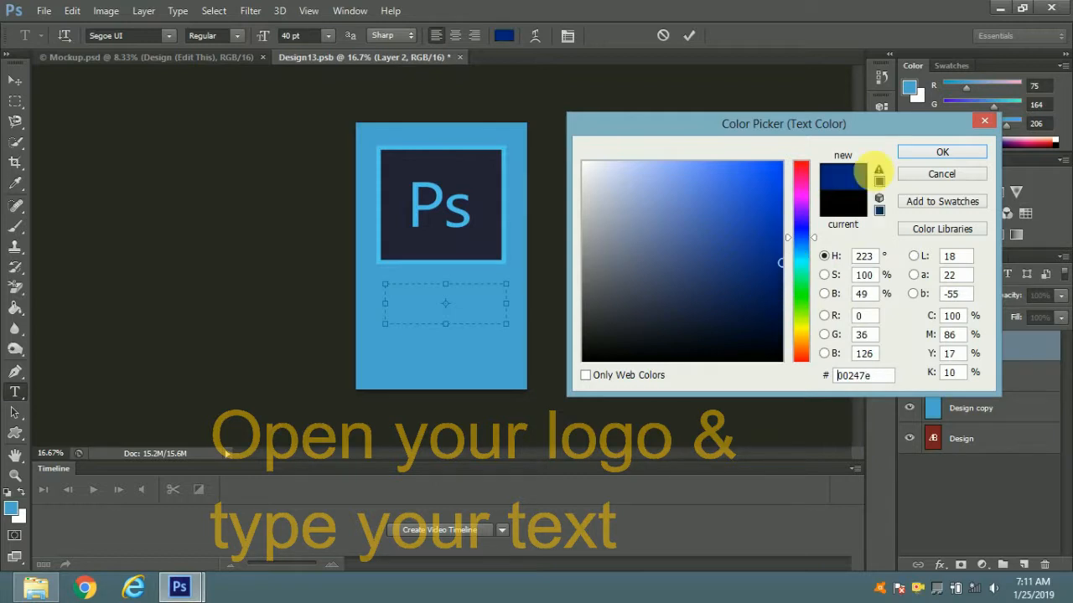
pyautogui.click(915, 155)
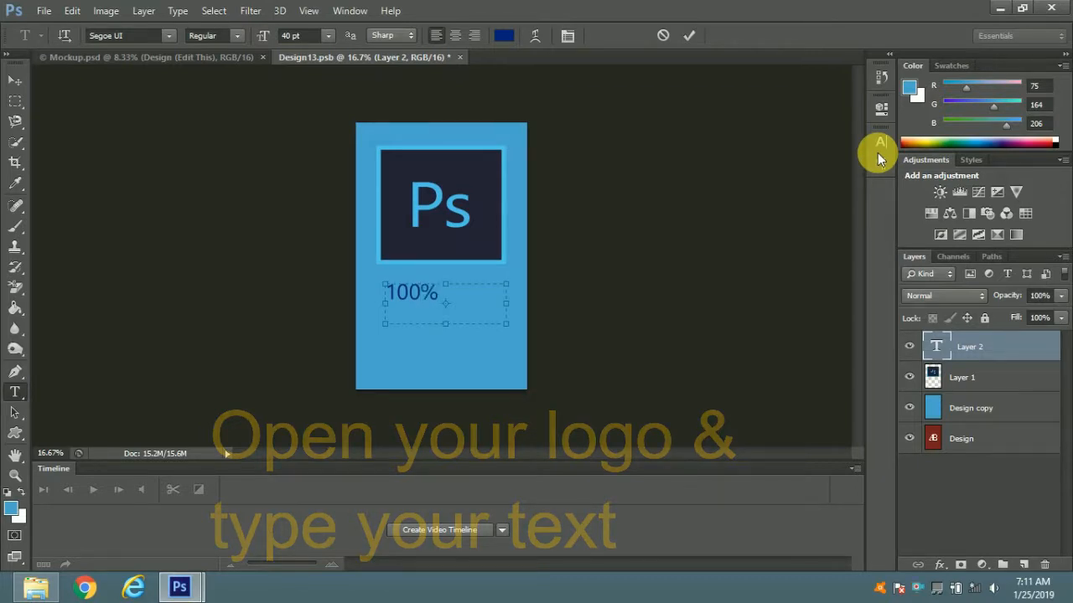
# Commit the "100%" text and move it right so it sits centred below the Ps logo.
pyautogui.click(14, 80)
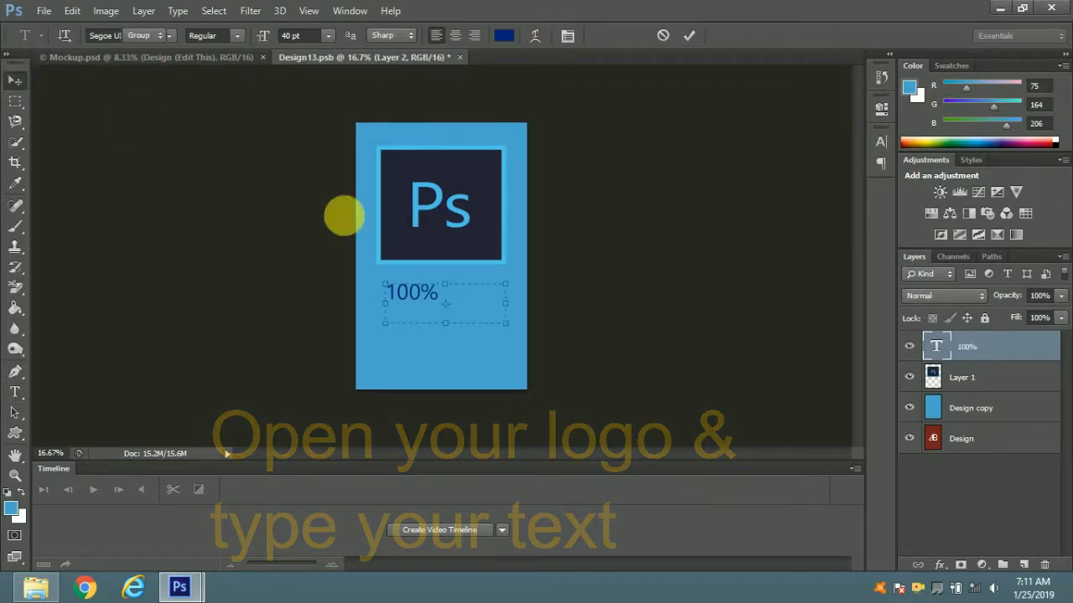
pyautogui.moveTo(402, 292)
pyautogui.mouseDown()
pyautogui.moveTo(433, 294)
pyautogui.moveTo(422, 292)
pyautogui.mouseUp()
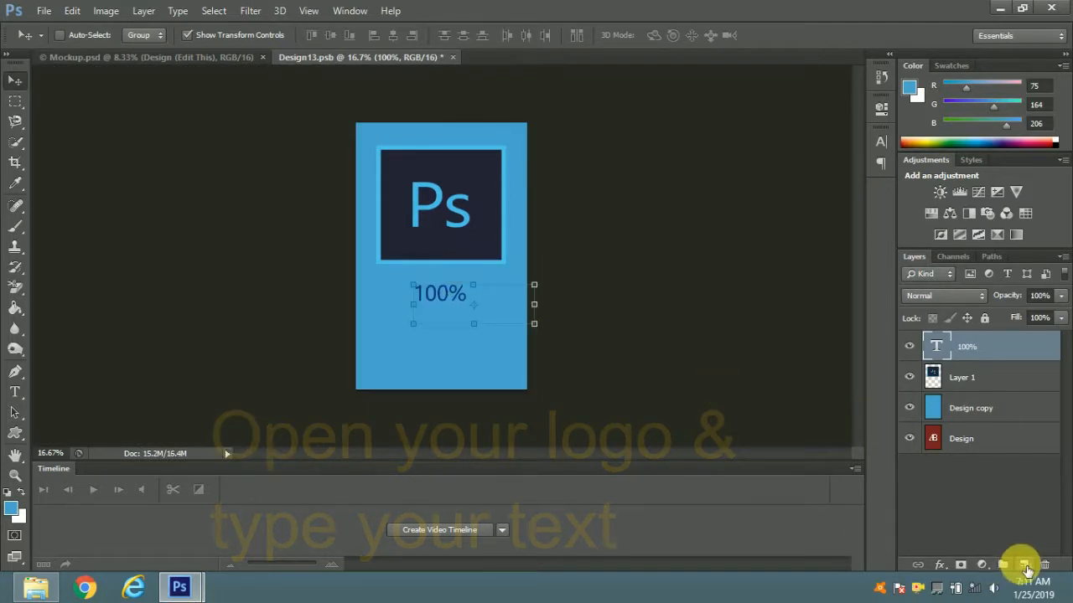
# Add a new layer and enter "PHOTOSHOP LOVERS" on two lines in a paragraph text box below "100%".
pyautogui.click(1024, 566)
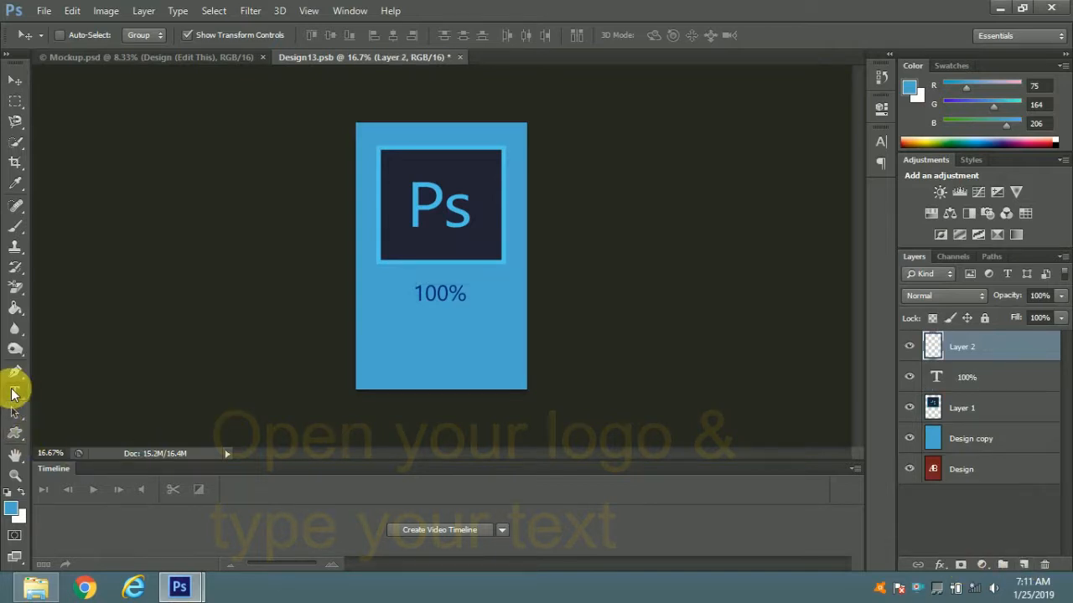
pyautogui.click(13, 392)
pyautogui.moveTo(376, 312); pyautogui.dragTo(520, 373)
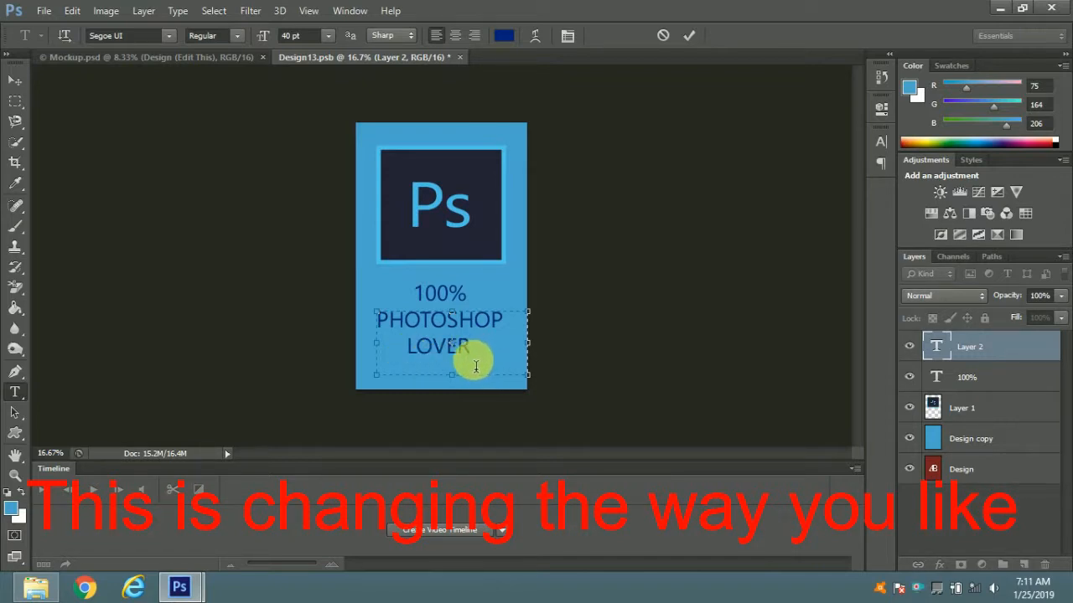
pyautogui.write('S')
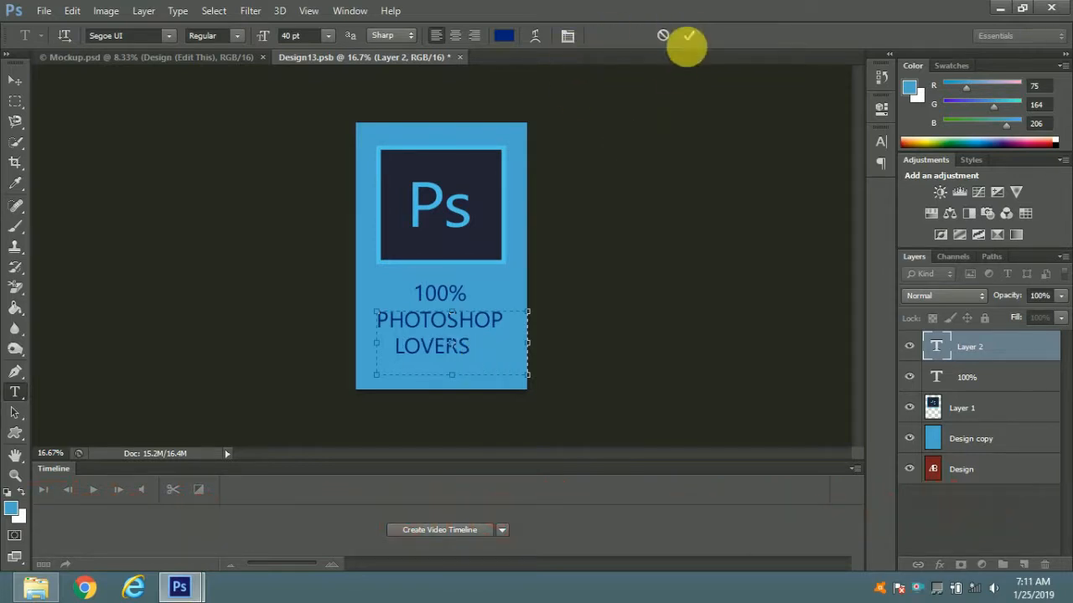
pyautogui.click(689, 37)
# Nudge the "PHOTOSHOP LOVERS" text slightly right and up, and move "100%" up closer to the Ps logo.
pyautogui.click(15, 80)
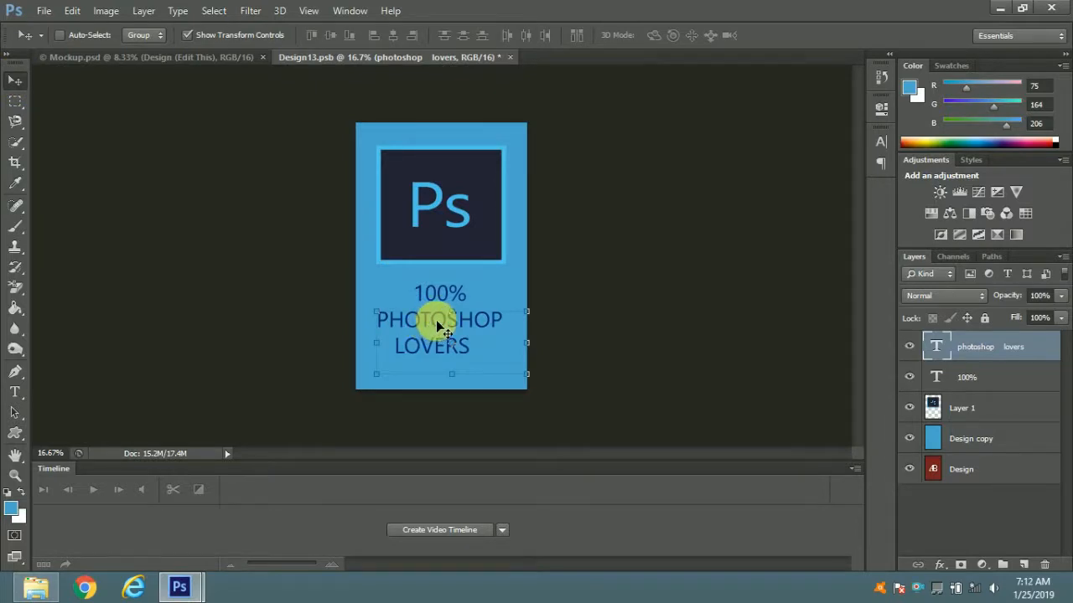
pyautogui.moveTo(440, 319); pyautogui.dragTo(444, 317)
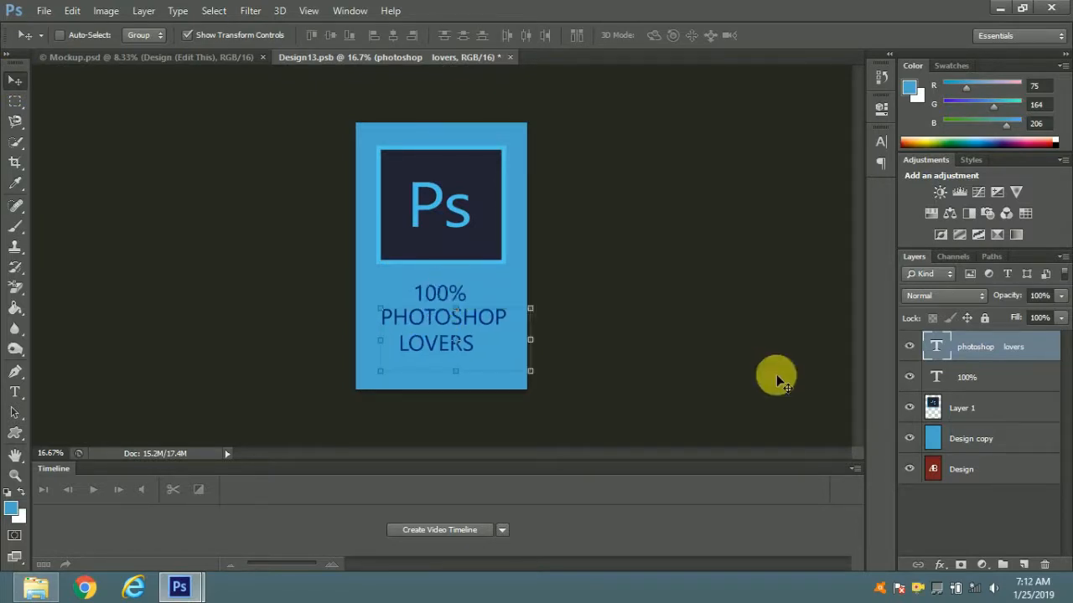
pyautogui.click(958, 379)
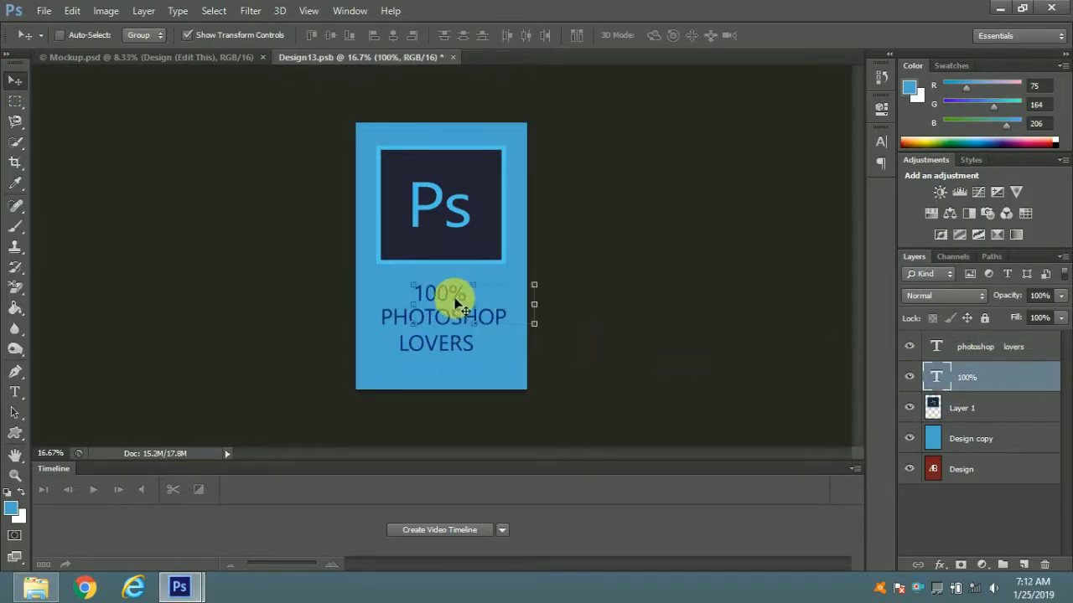
pyautogui.moveTo(450, 298); pyautogui.dragTo(449, 289)
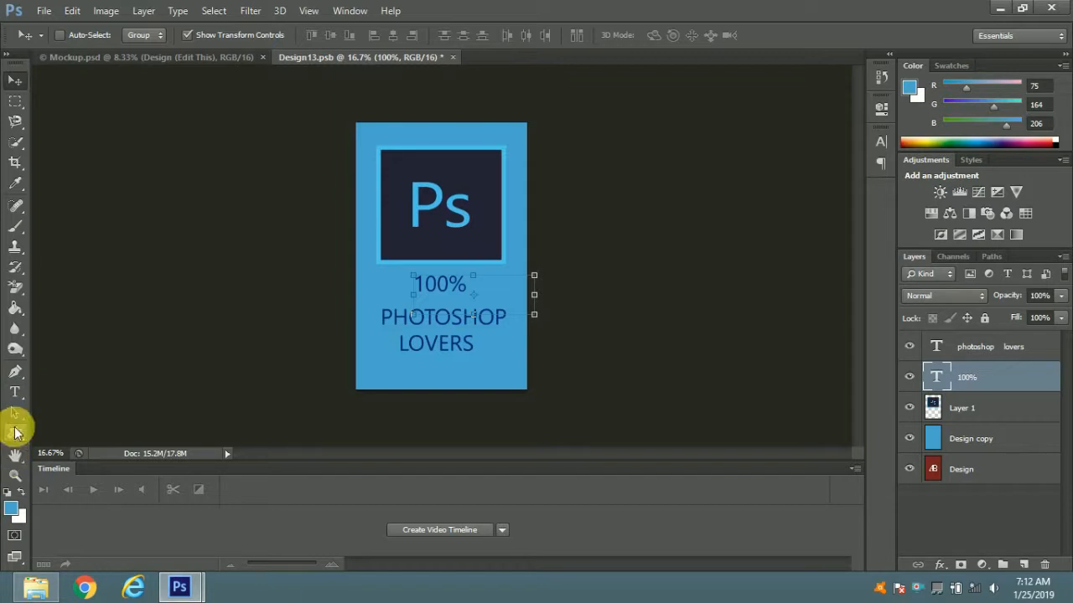
# Draw a heart custom shape about 199 by 223 px centred below "LOVERS" and fill it with red.
pyautogui.click(15, 432)
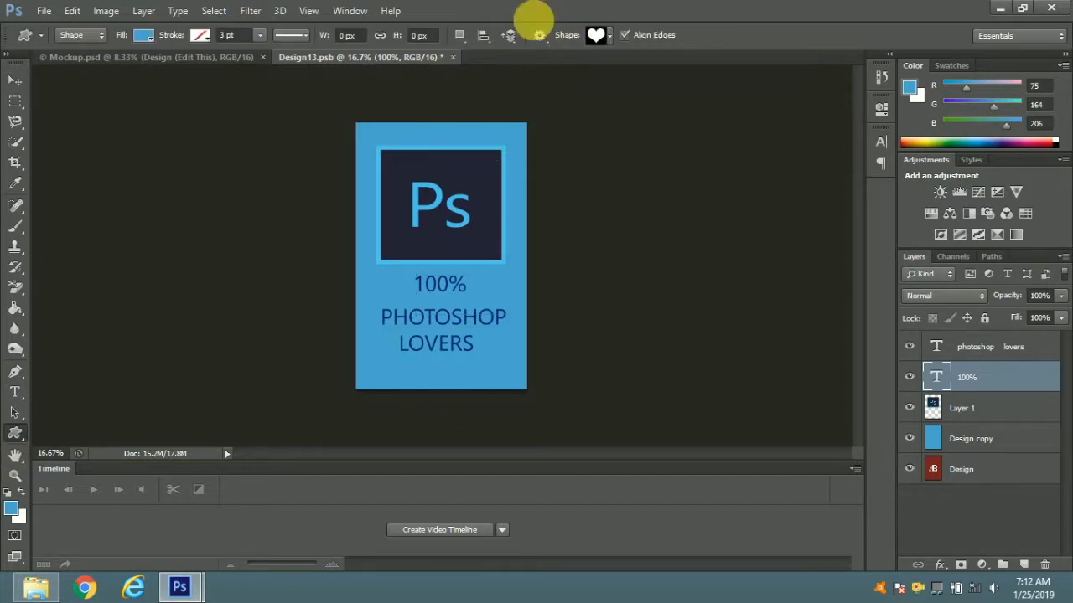
pyautogui.click(595, 35)
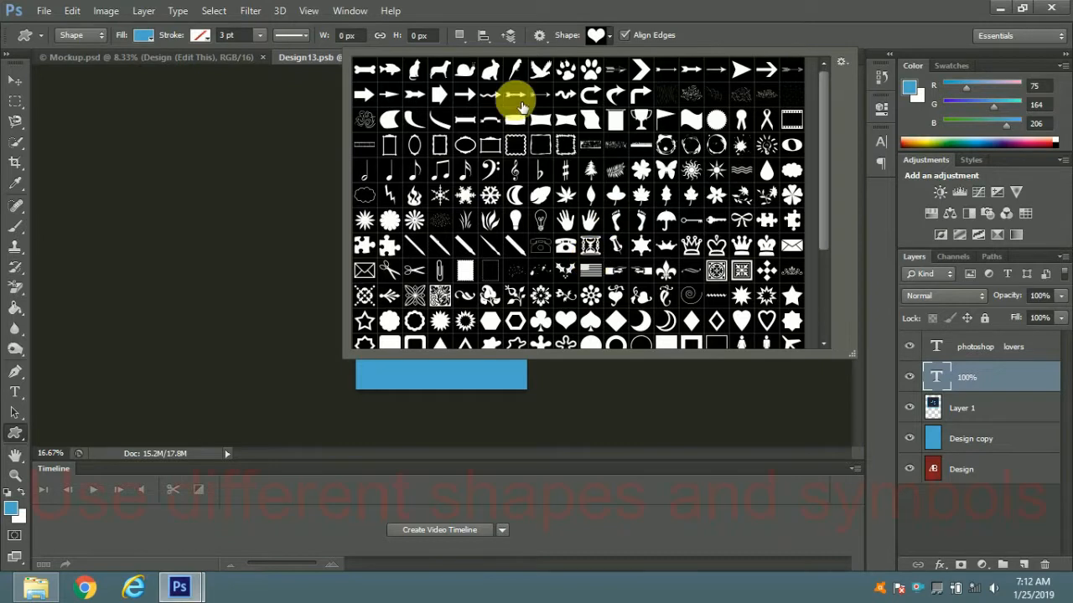
pyautogui.doubleClick(572, 324)
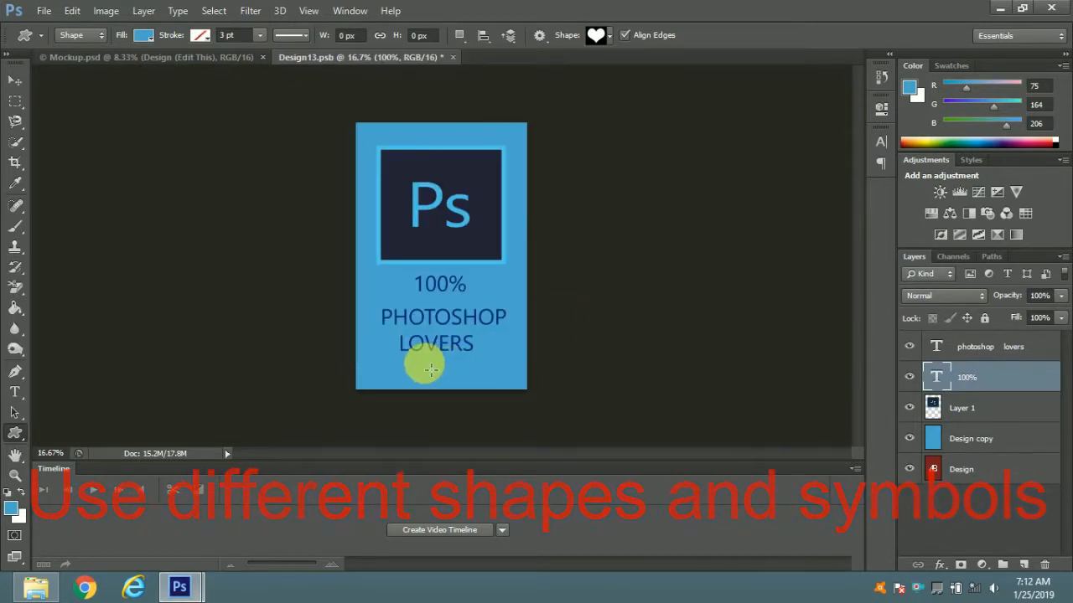
pyautogui.moveTo(422, 364); pyautogui.dragTo(455, 388)
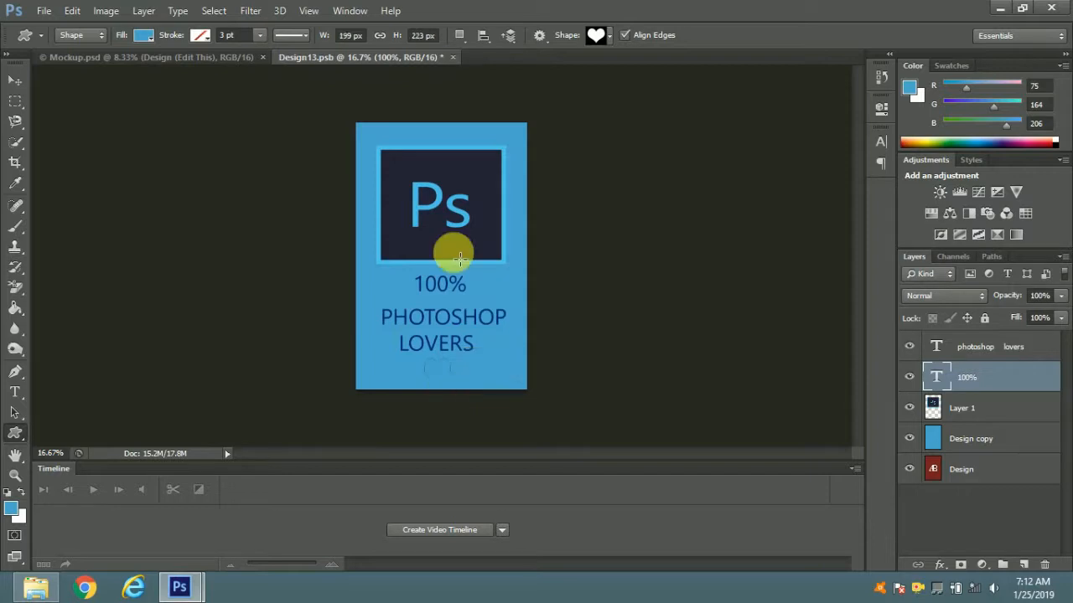
pyautogui.click(146, 35)
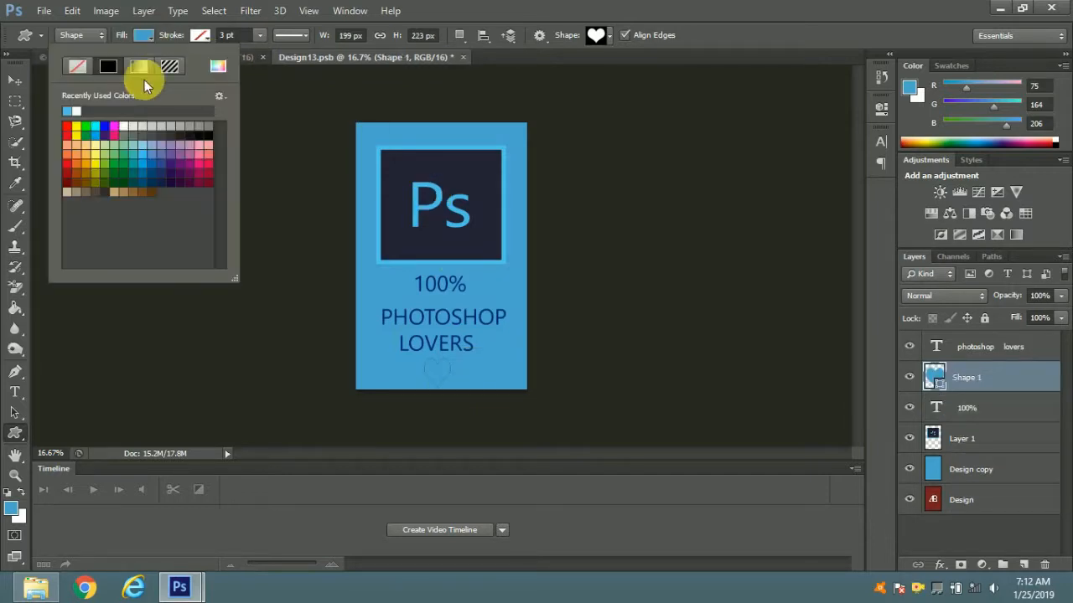
pyautogui.click(66, 126)
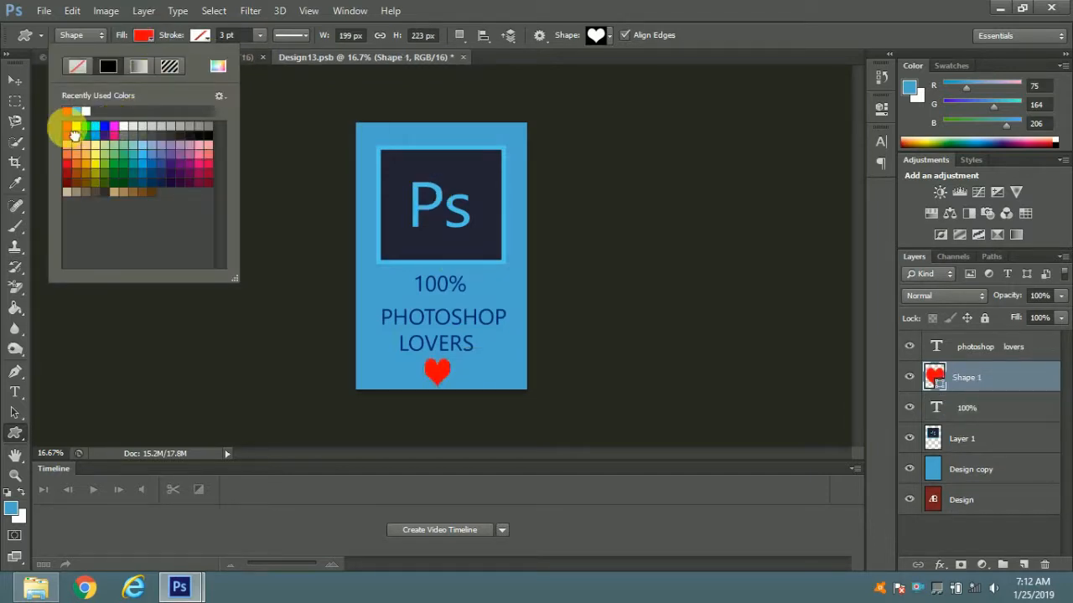
# Select all layers of the design, save the smart object file and return to the Mockup.psd document.
pyautogui.click(973, 351)
pyautogui.click(973, 350)
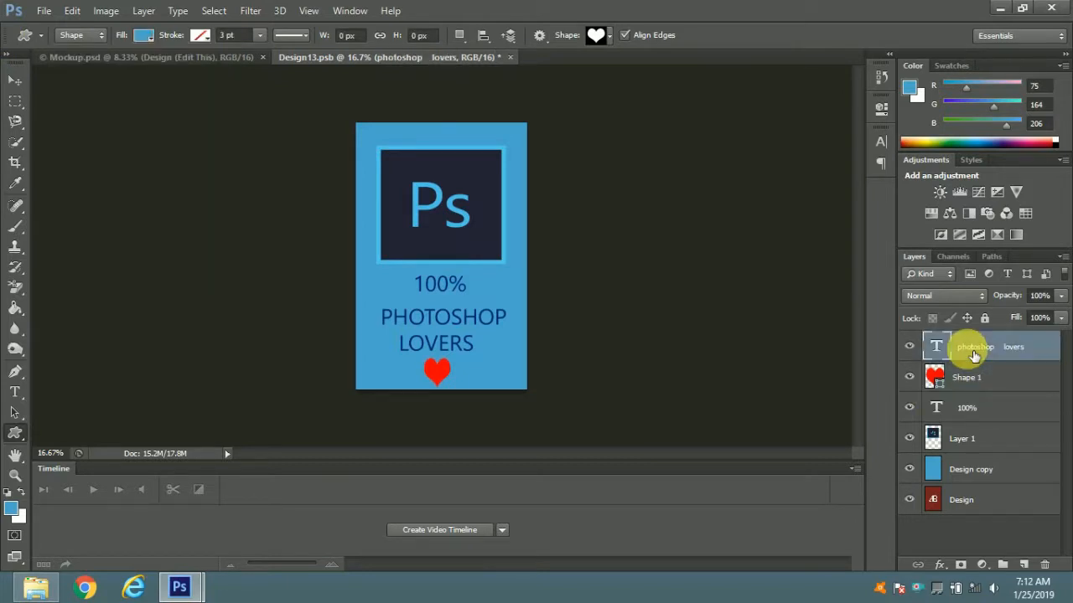
pyautogui.keyDown('shift'); pyautogui.click(974, 374); pyautogui.keyUp('shift')
pyautogui.keyDown('shift'); pyautogui.click(970, 408); pyautogui.keyUp('shift')
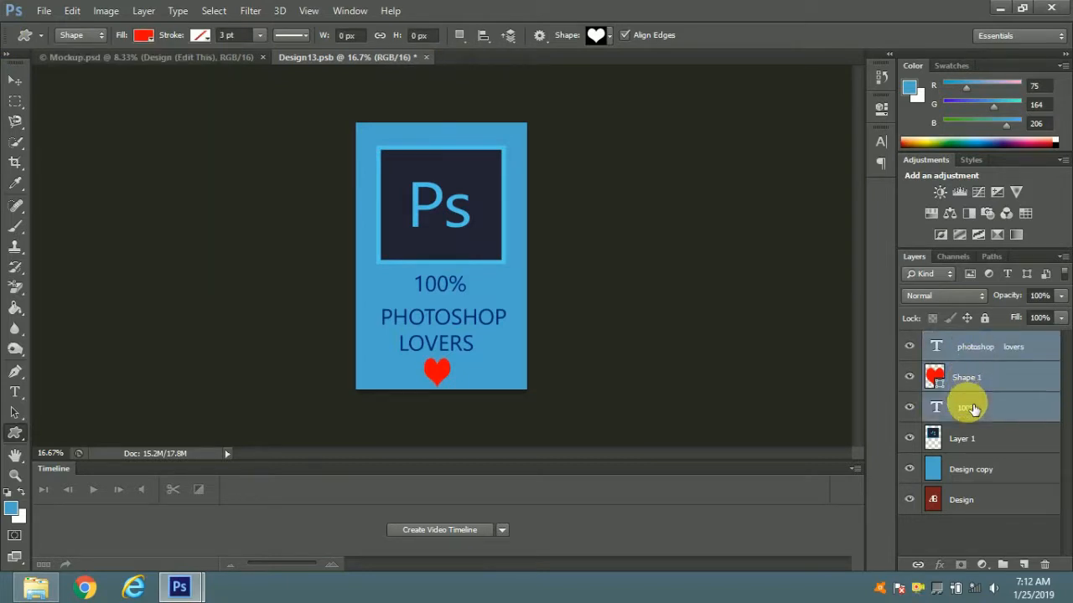
pyautogui.keyDown('shift'); pyautogui.click(979, 466); pyautogui.keyUp('shift')
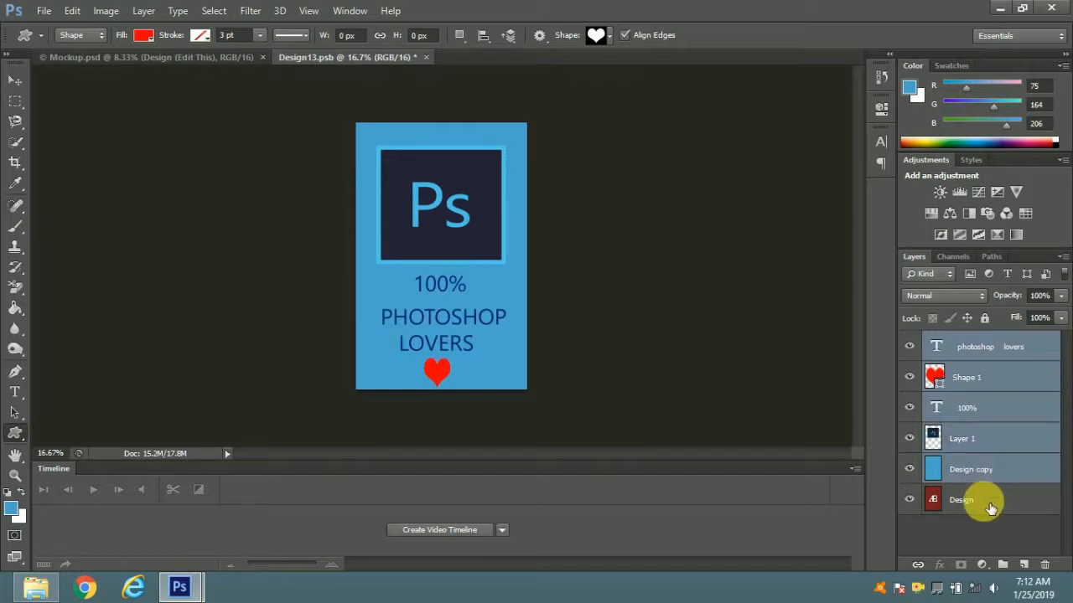
pyautogui.keyDown('shift'); pyautogui.click(990, 508); pyautogui.keyUp('shift')
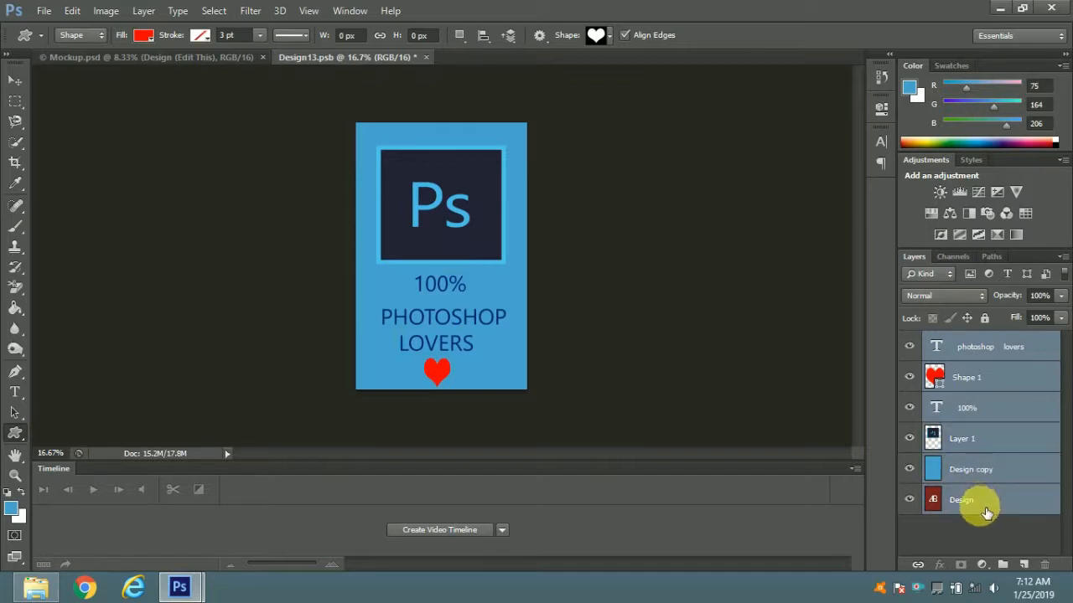
pyautogui.hotkey('ctrl', 's')
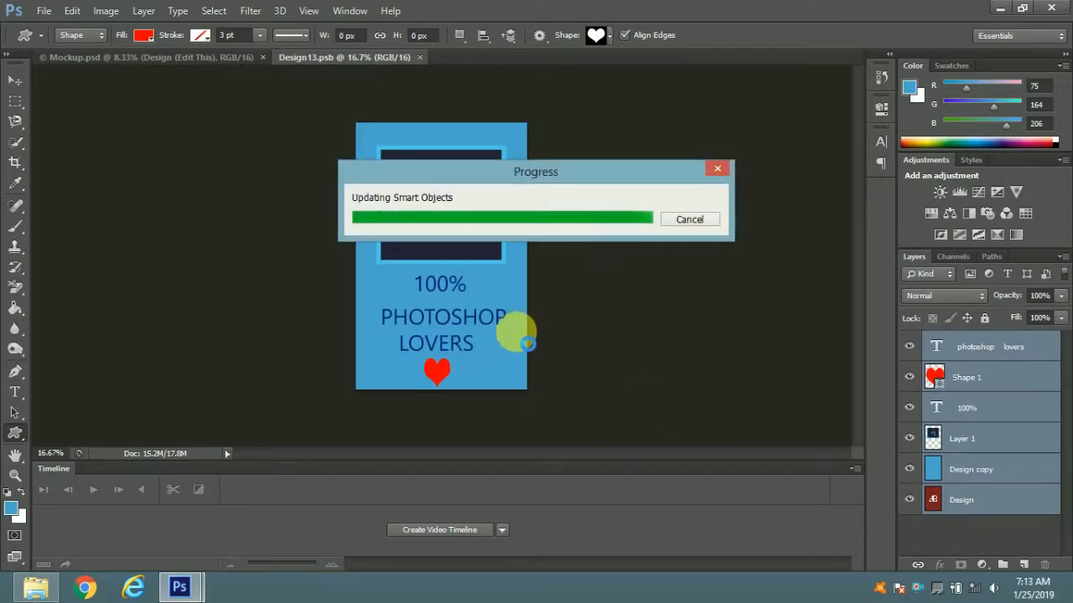
pyautogui.click(186, 59)
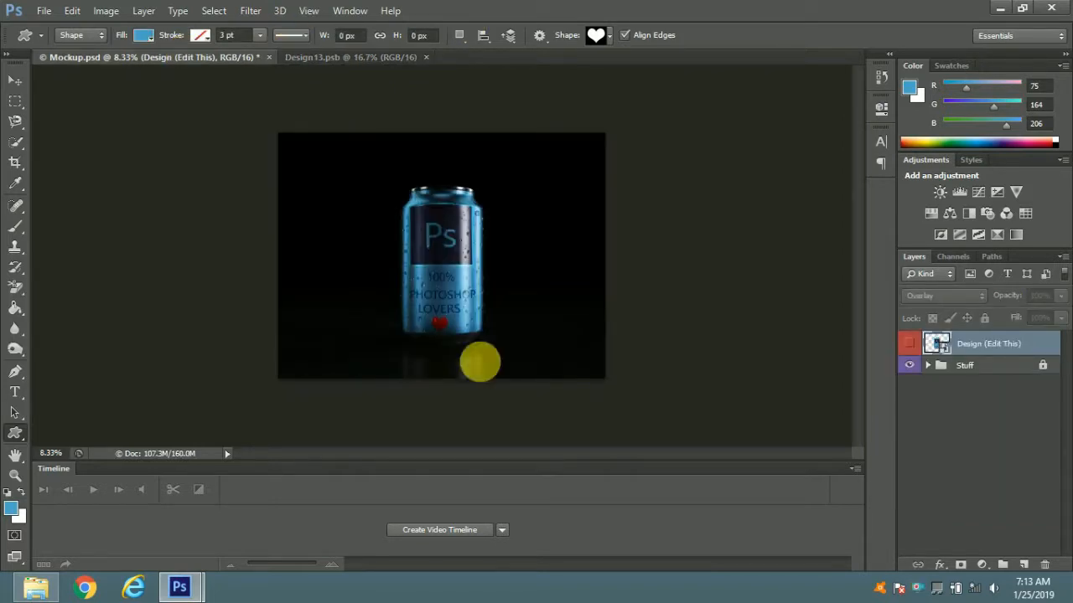
# Save the mockup to the Desktop as Mockup.jpg in JPEG format with Maximum quality 12 and Baseline ("Standard").
pyautogui.click(13, 81)
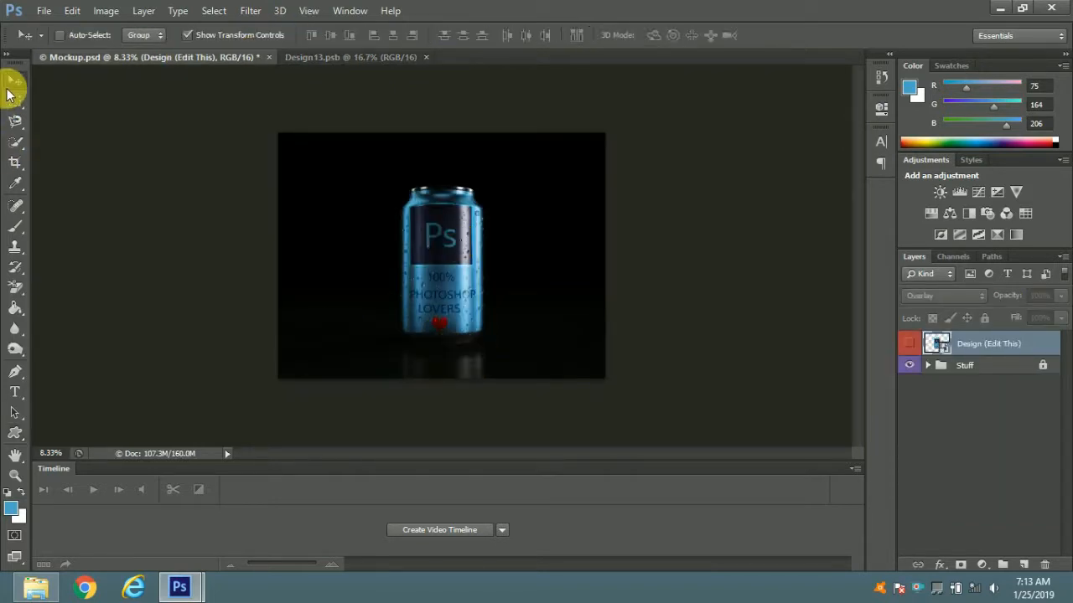
pyautogui.click(43, 10)
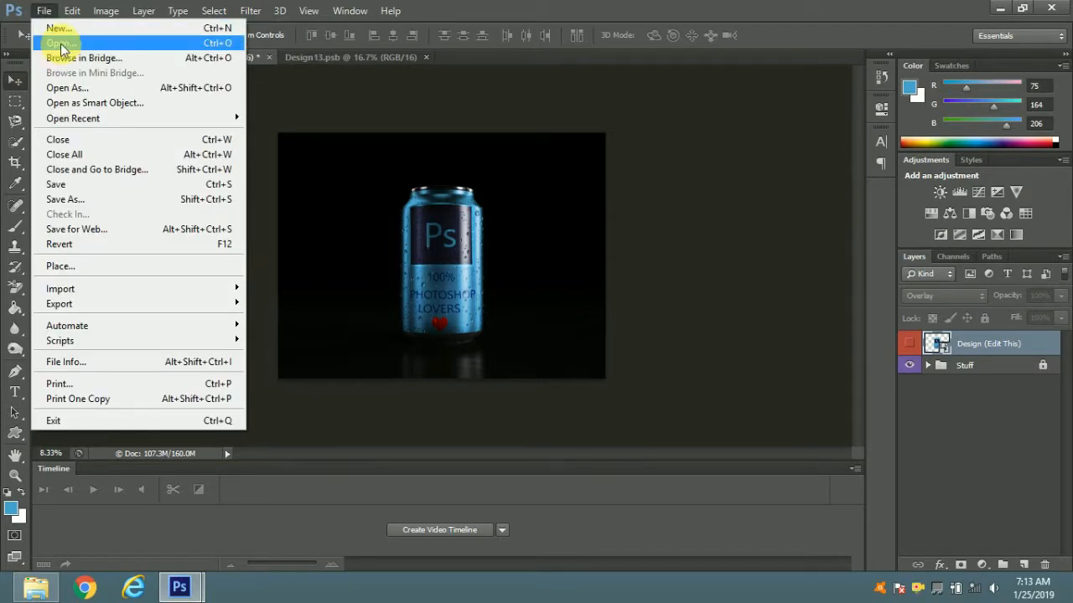
pyautogui.click(59, 199)
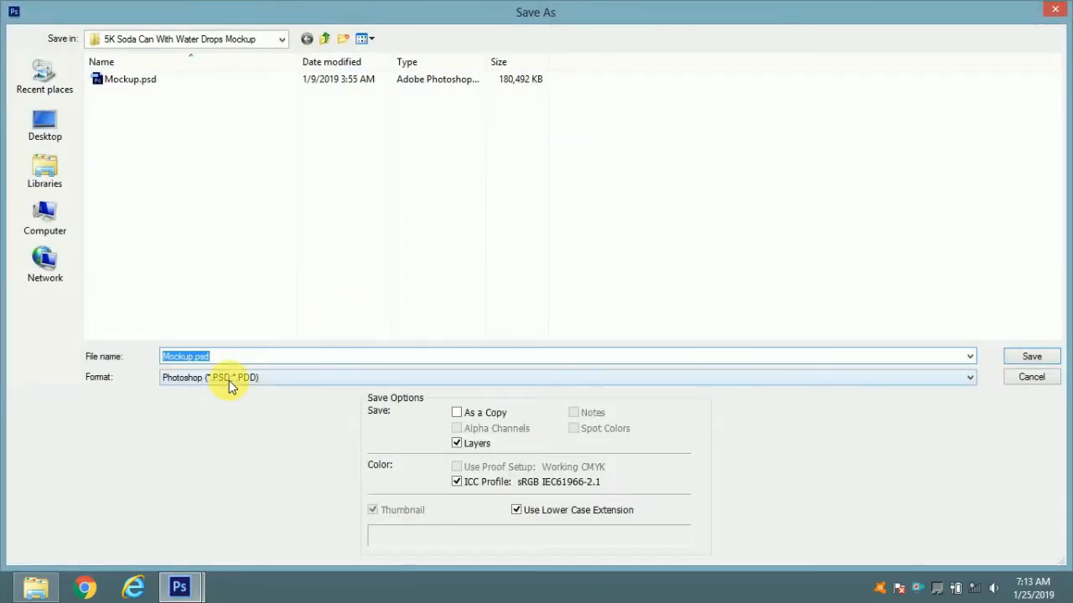
pyautogui.click(229, 378)
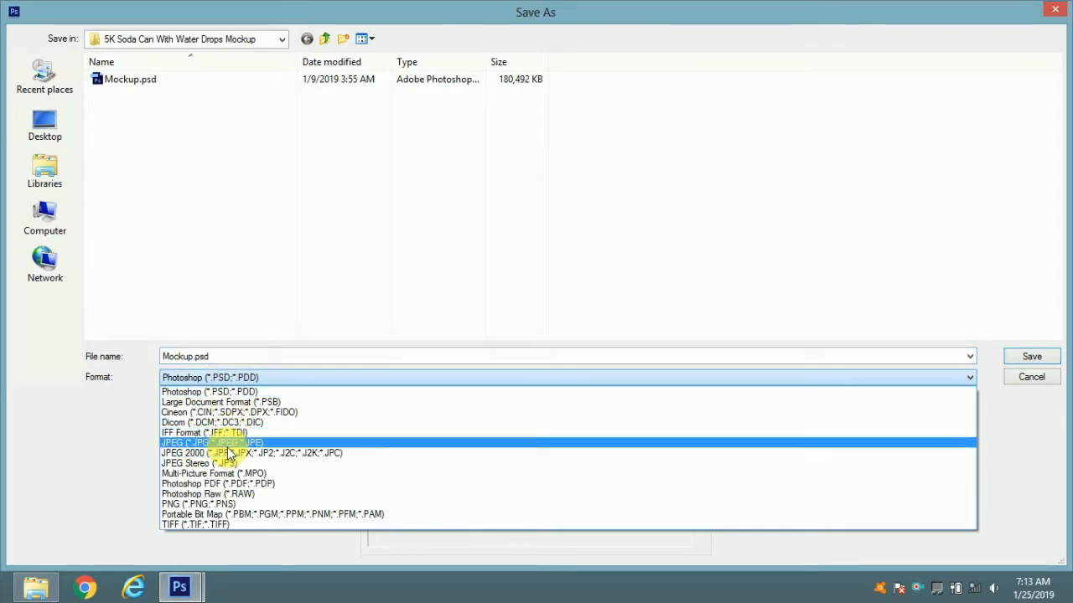
pyautogui.click(71, 141)
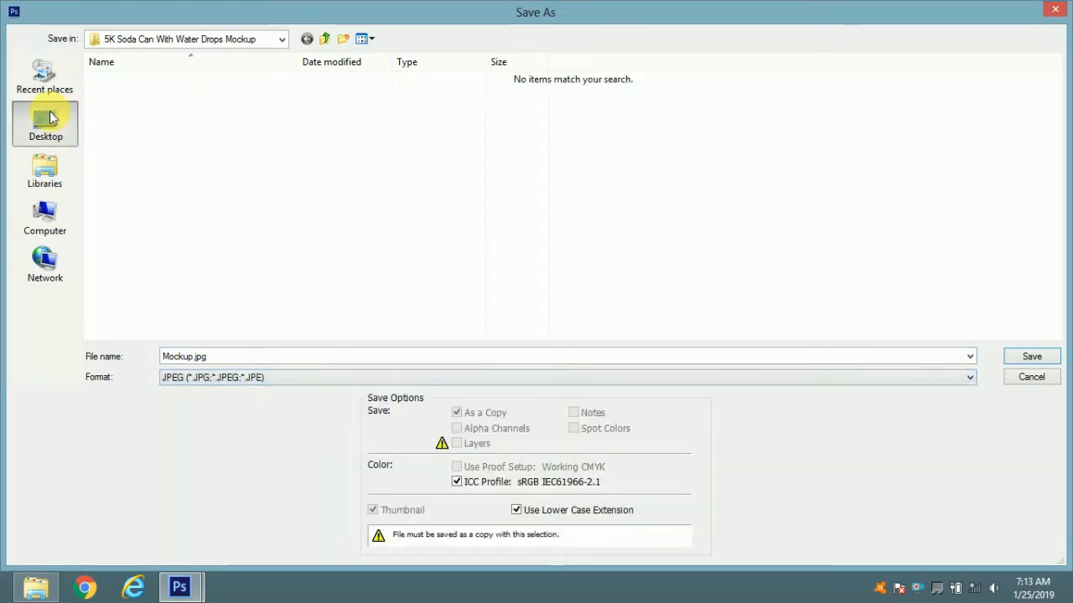
pyautogui.click(1026, 355)
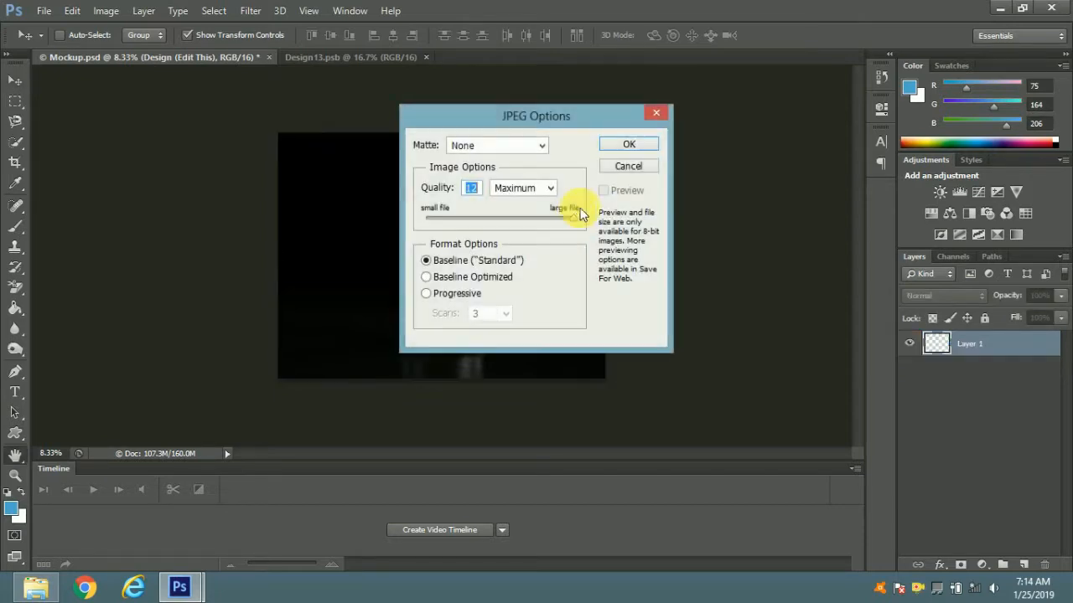
pyautogui.click(628, 140)
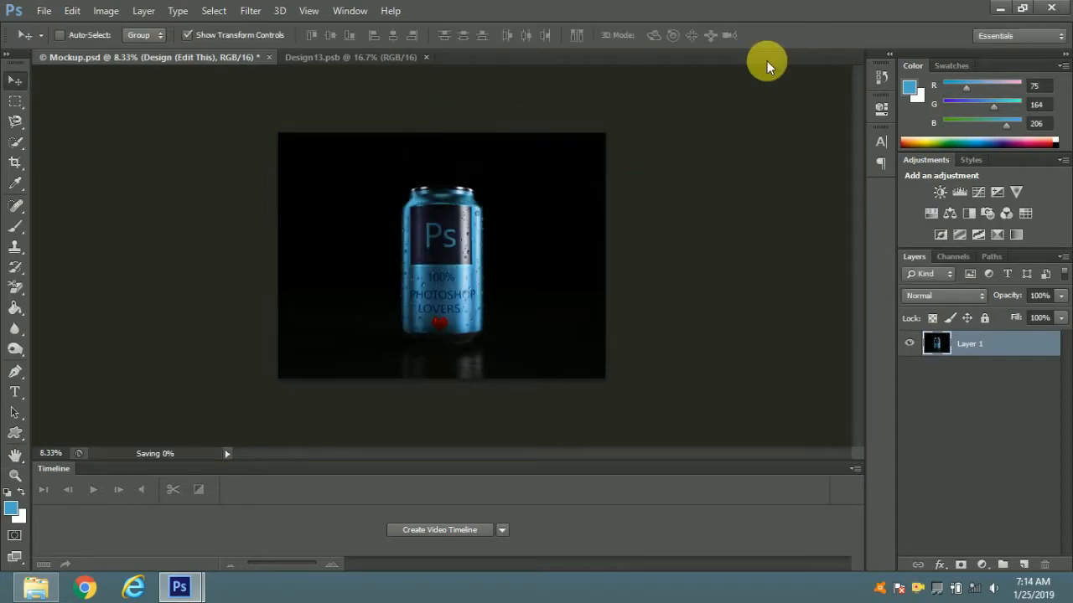
# Minimize Photoshop, open Mockup.jpg from the desktop to examine the finished can, and close the viewer.
pyautogui.click(999, 7)
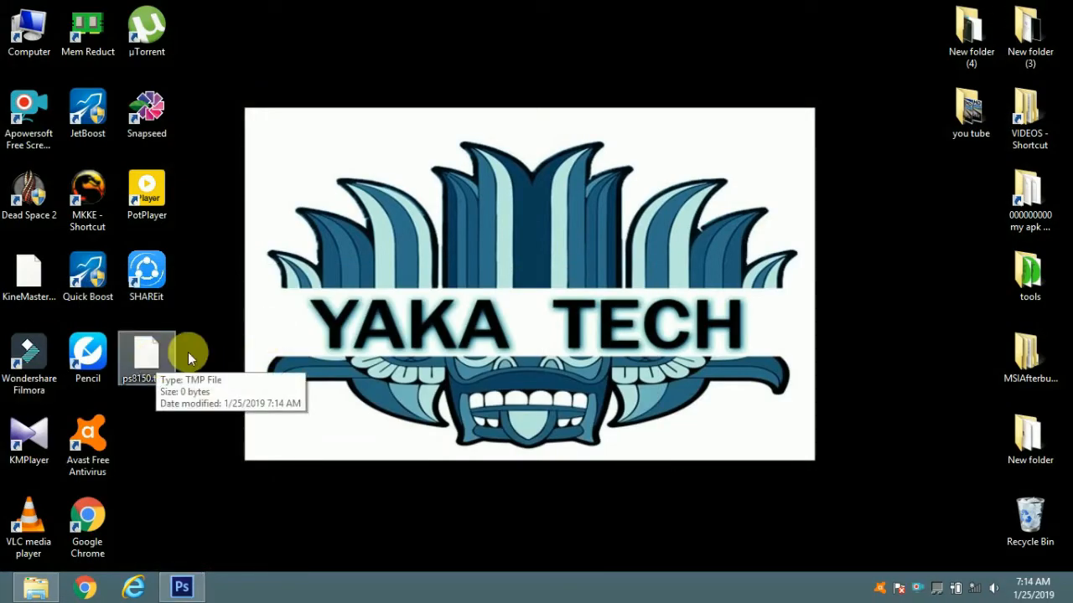
pyautogui.doubleClick(149, 352)
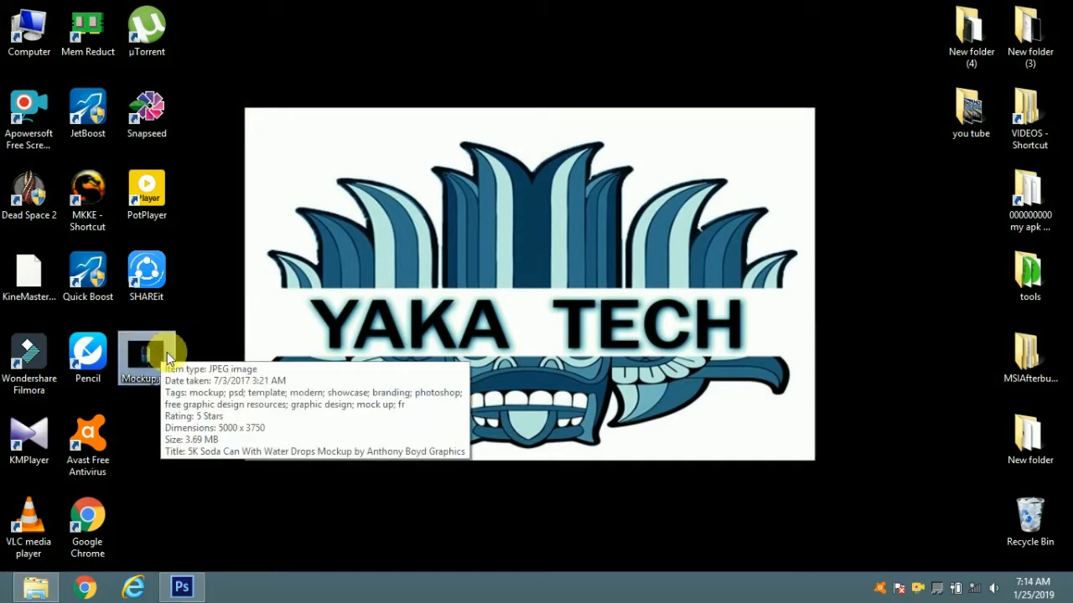
pyautogui.click(121, 223)
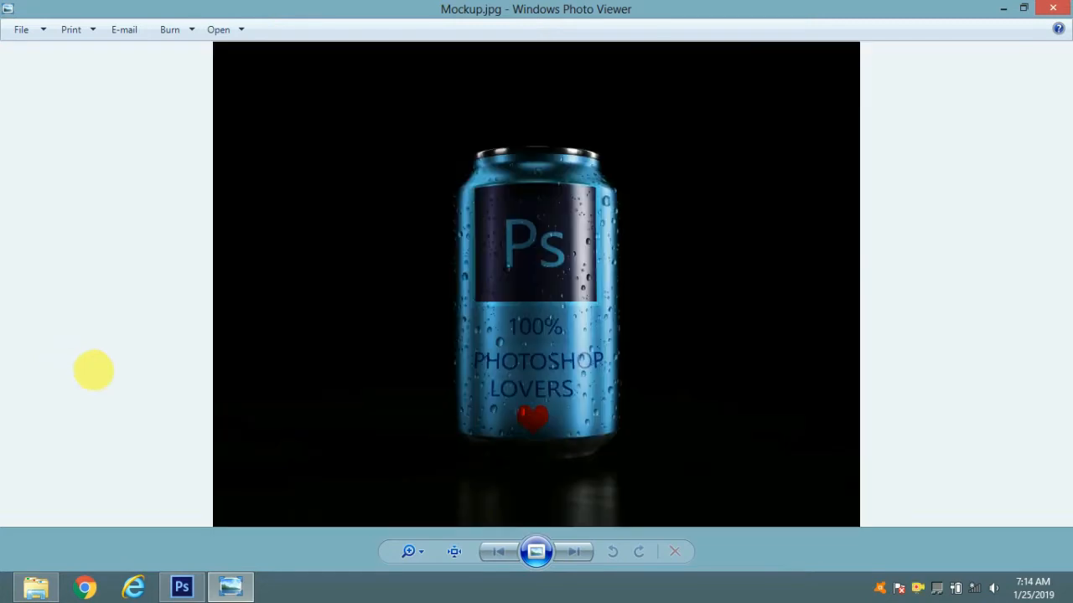
pyautogui.click(1061, 7)
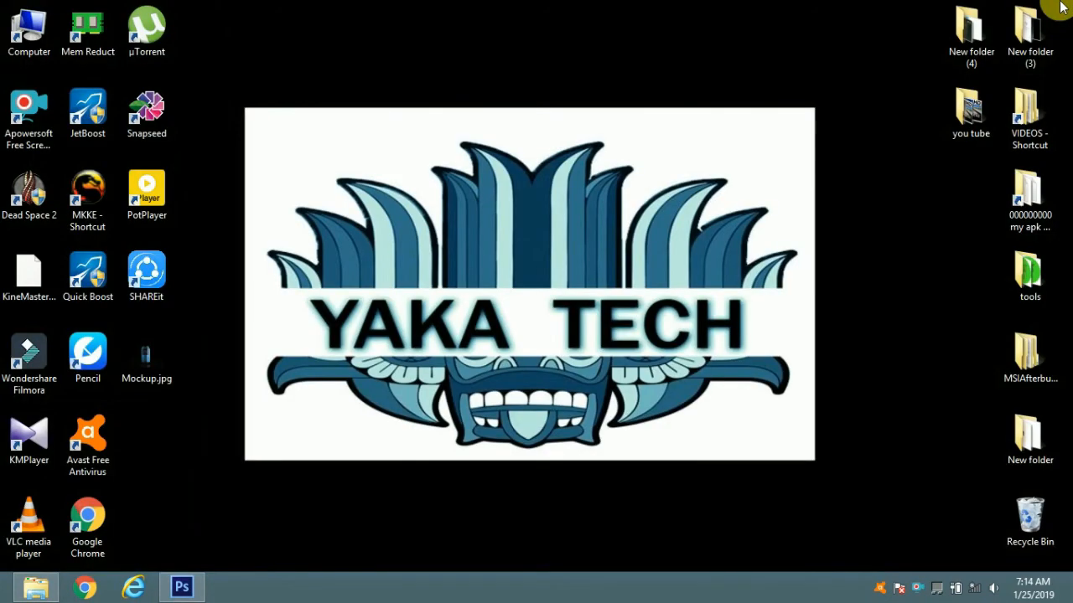